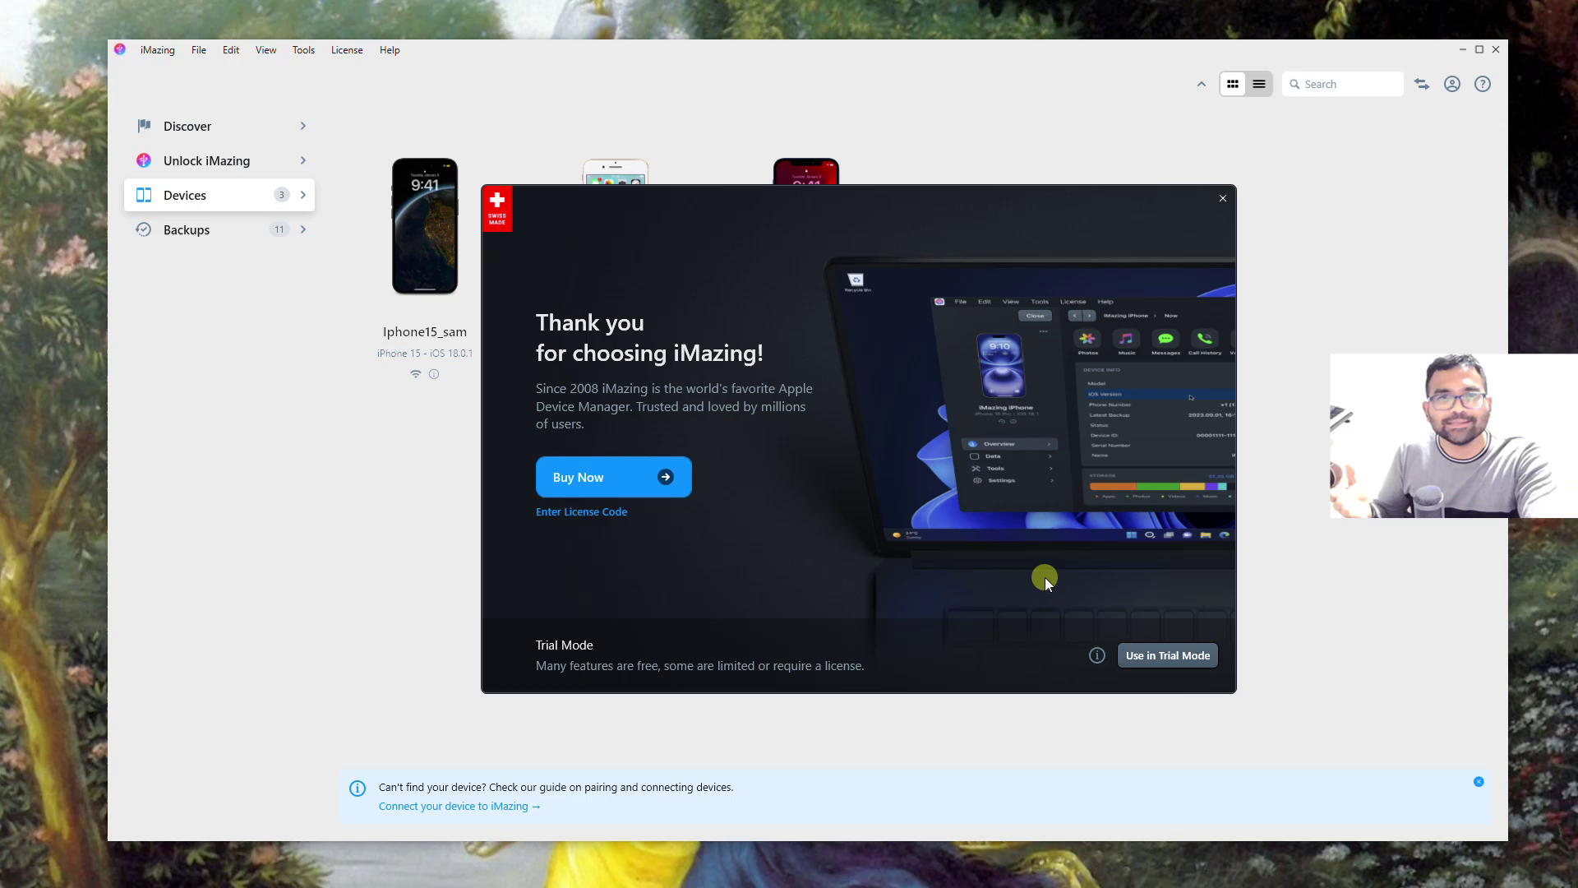
- Skip the welcome prompt and continue with iMazing in trial mode
click(1185, 664)
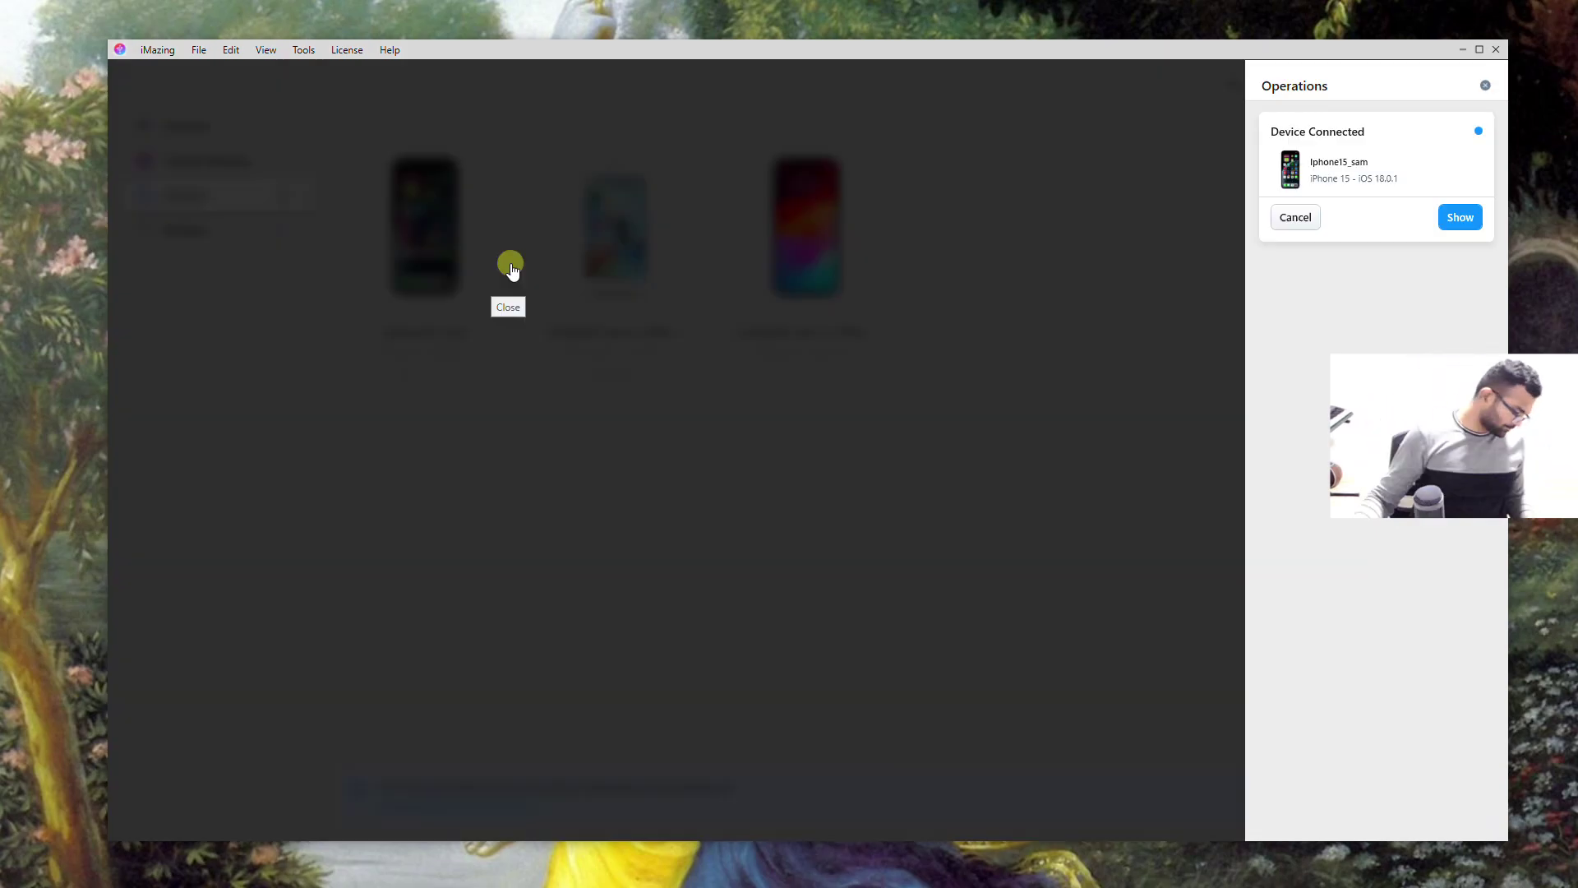
- Open the Iphone15_sam device and show its Tools page with Manage Apps, Back Up and Update iOS
click(510, 264)
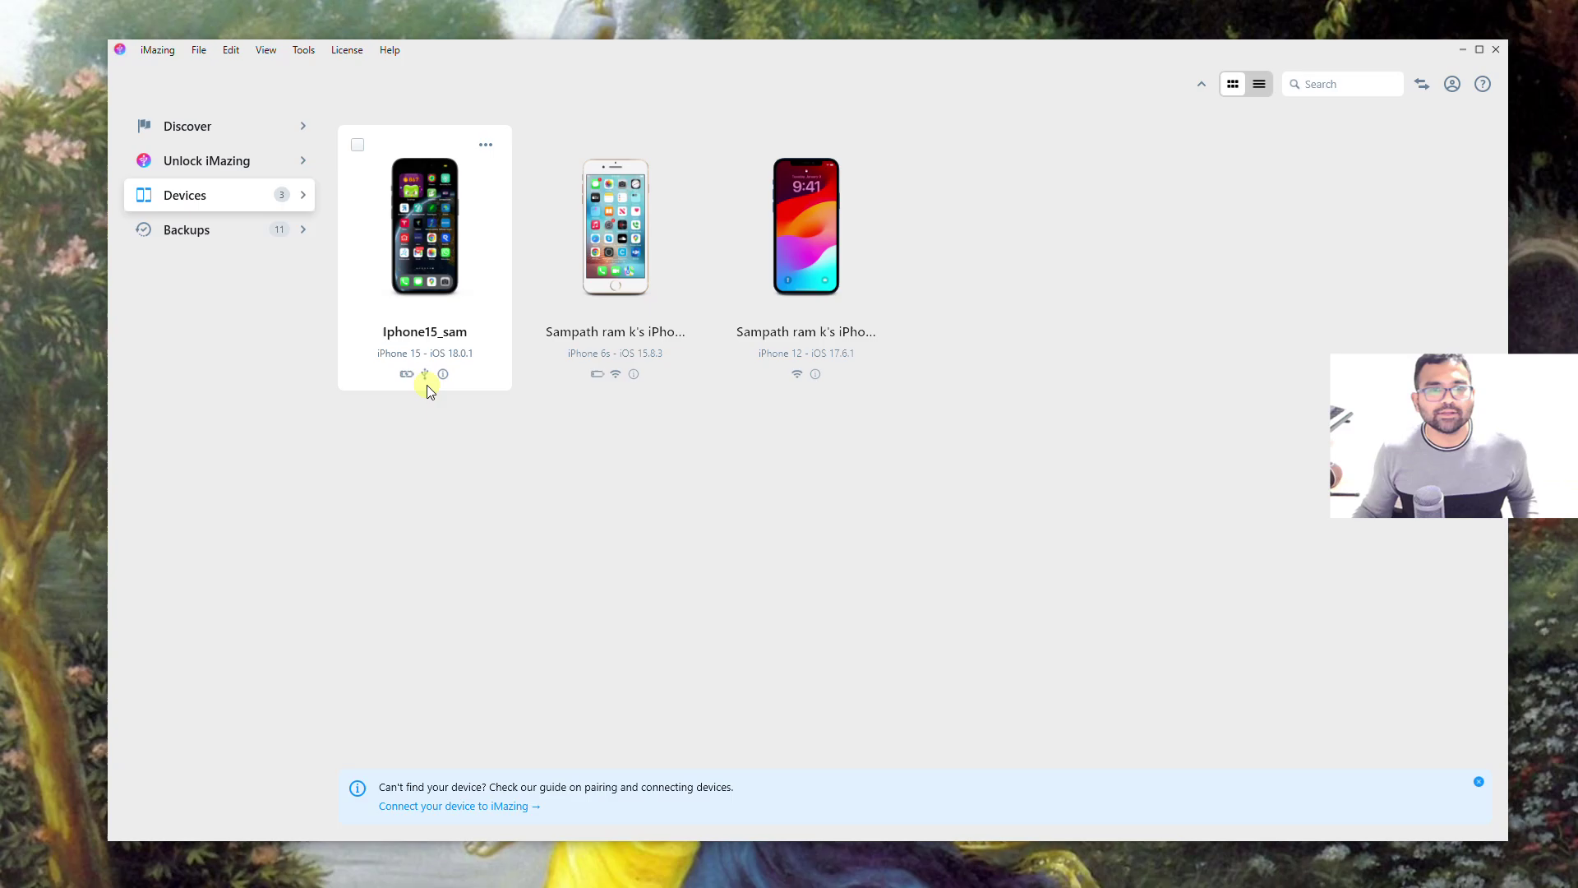
click(425, 243)
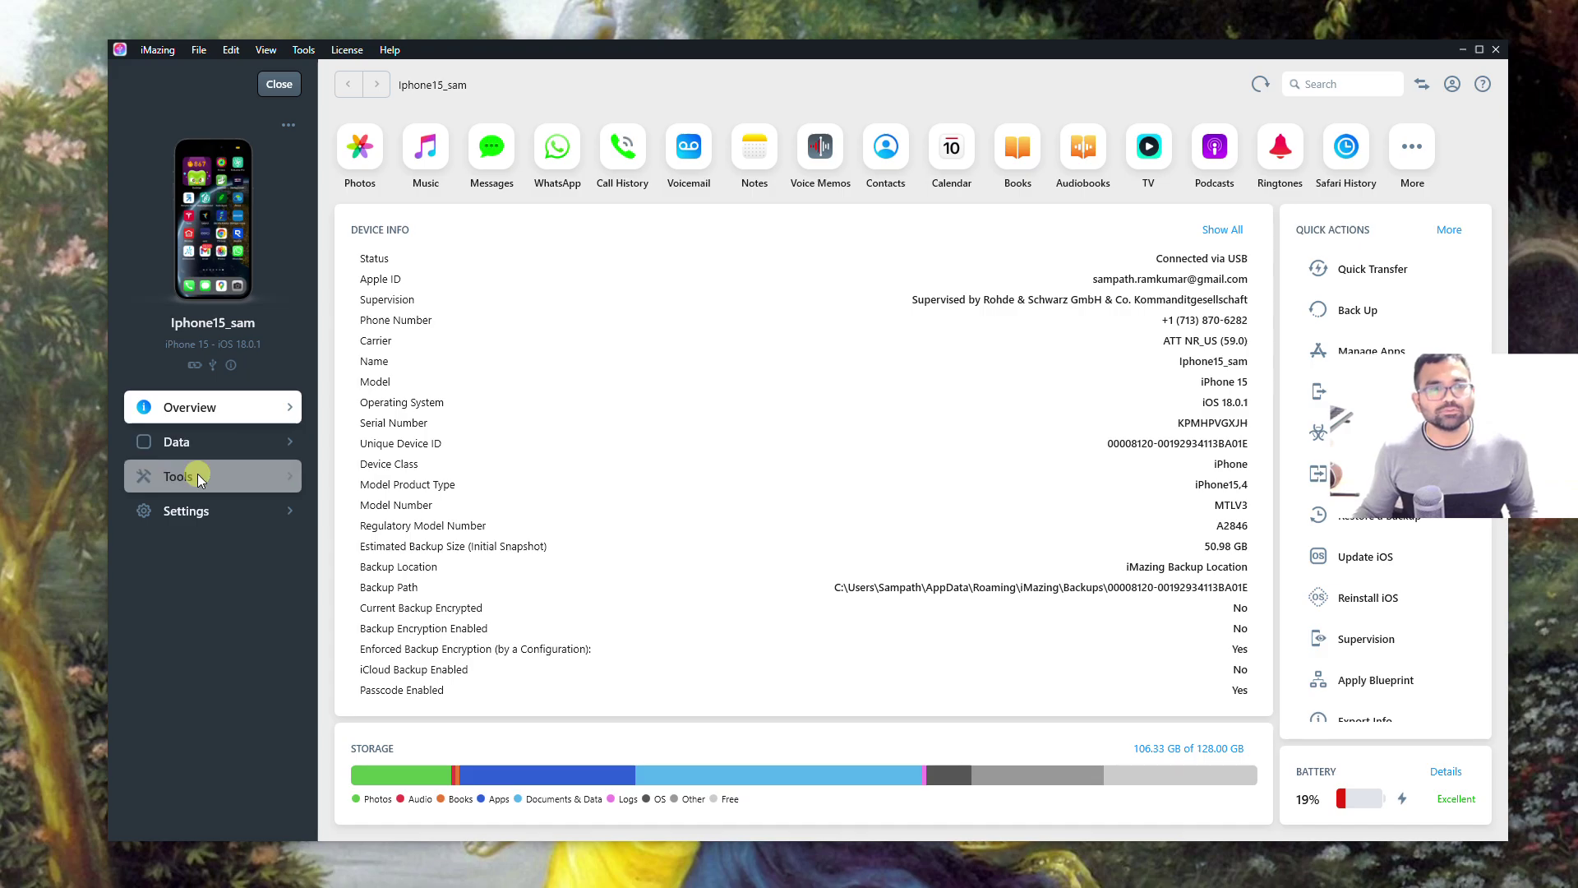
click(197, 475)
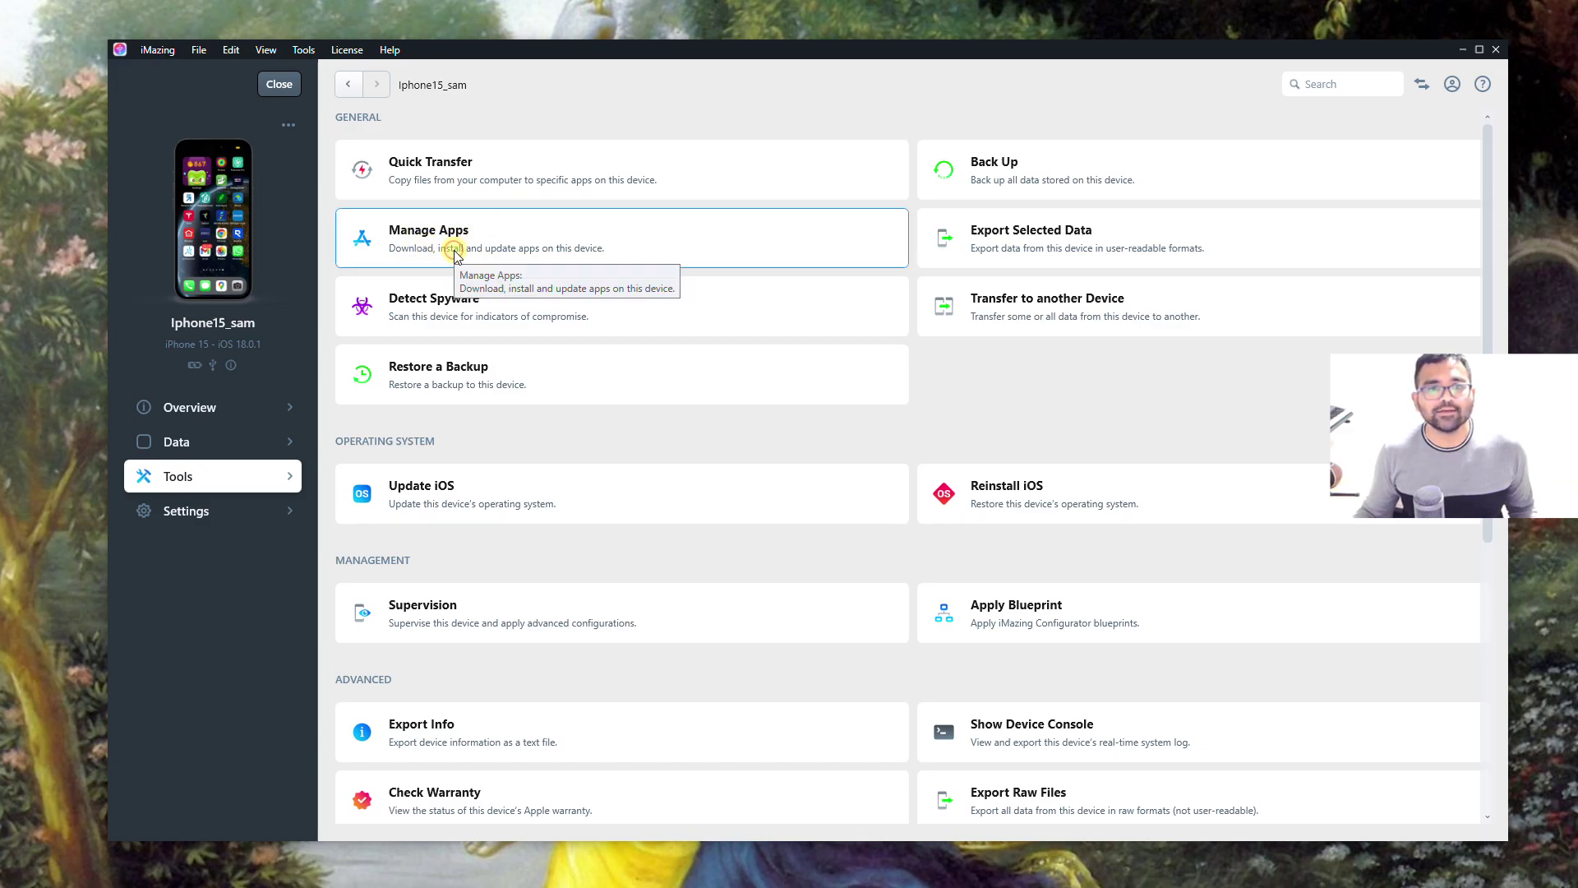
- Open Manage Apps to list the iPhone 15's 172 installed apps
click(526, 250)
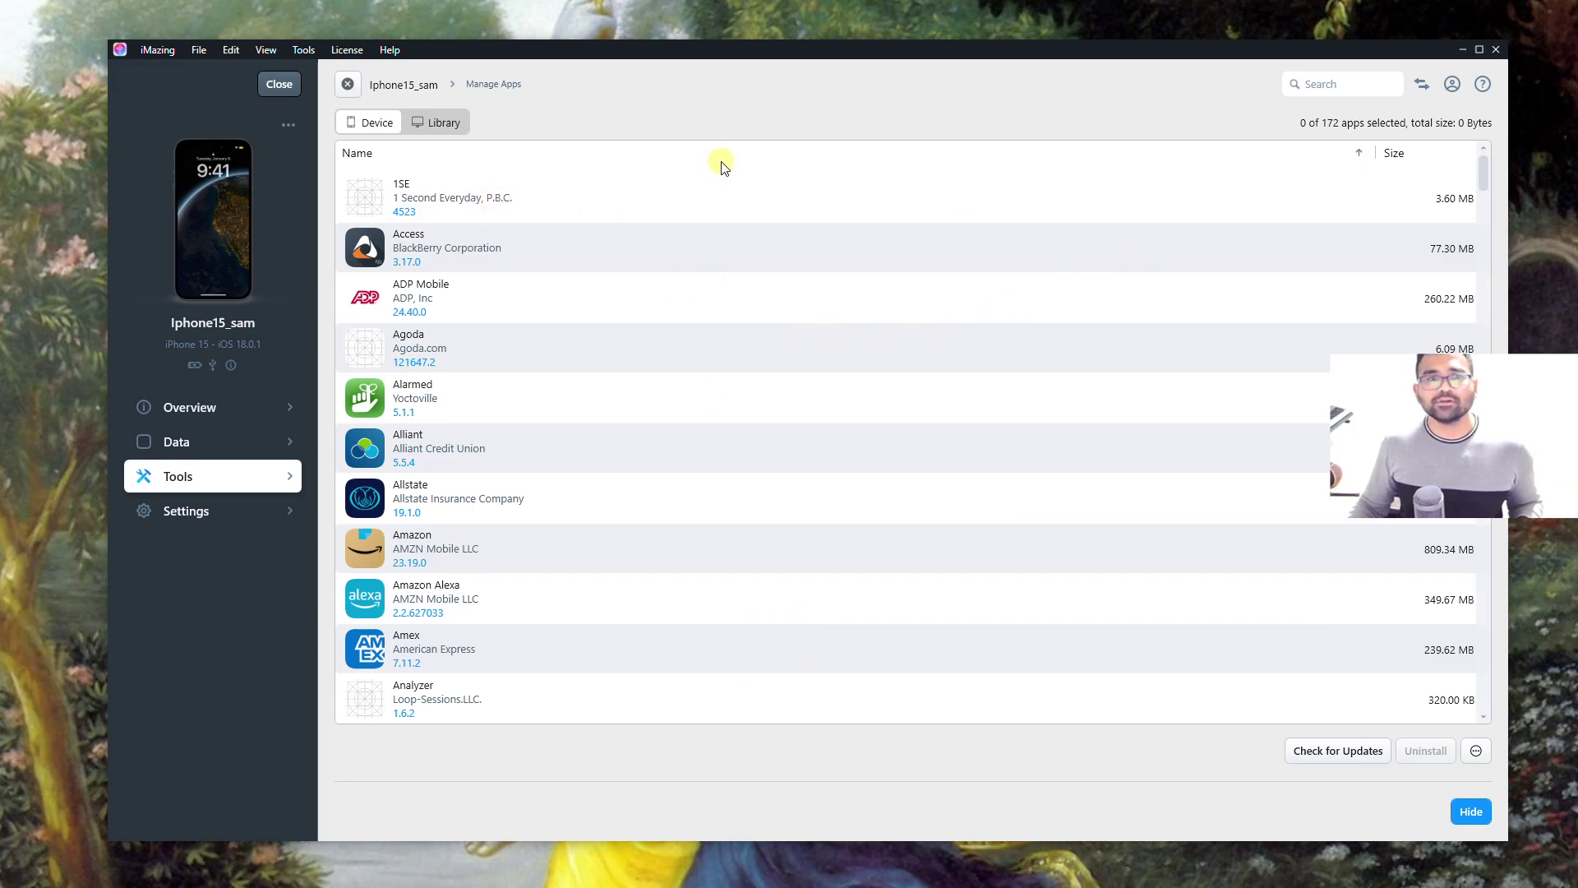
- Switch to the app Library and bring up the actions for the ACTON 1.81 entry
click(436, 123)
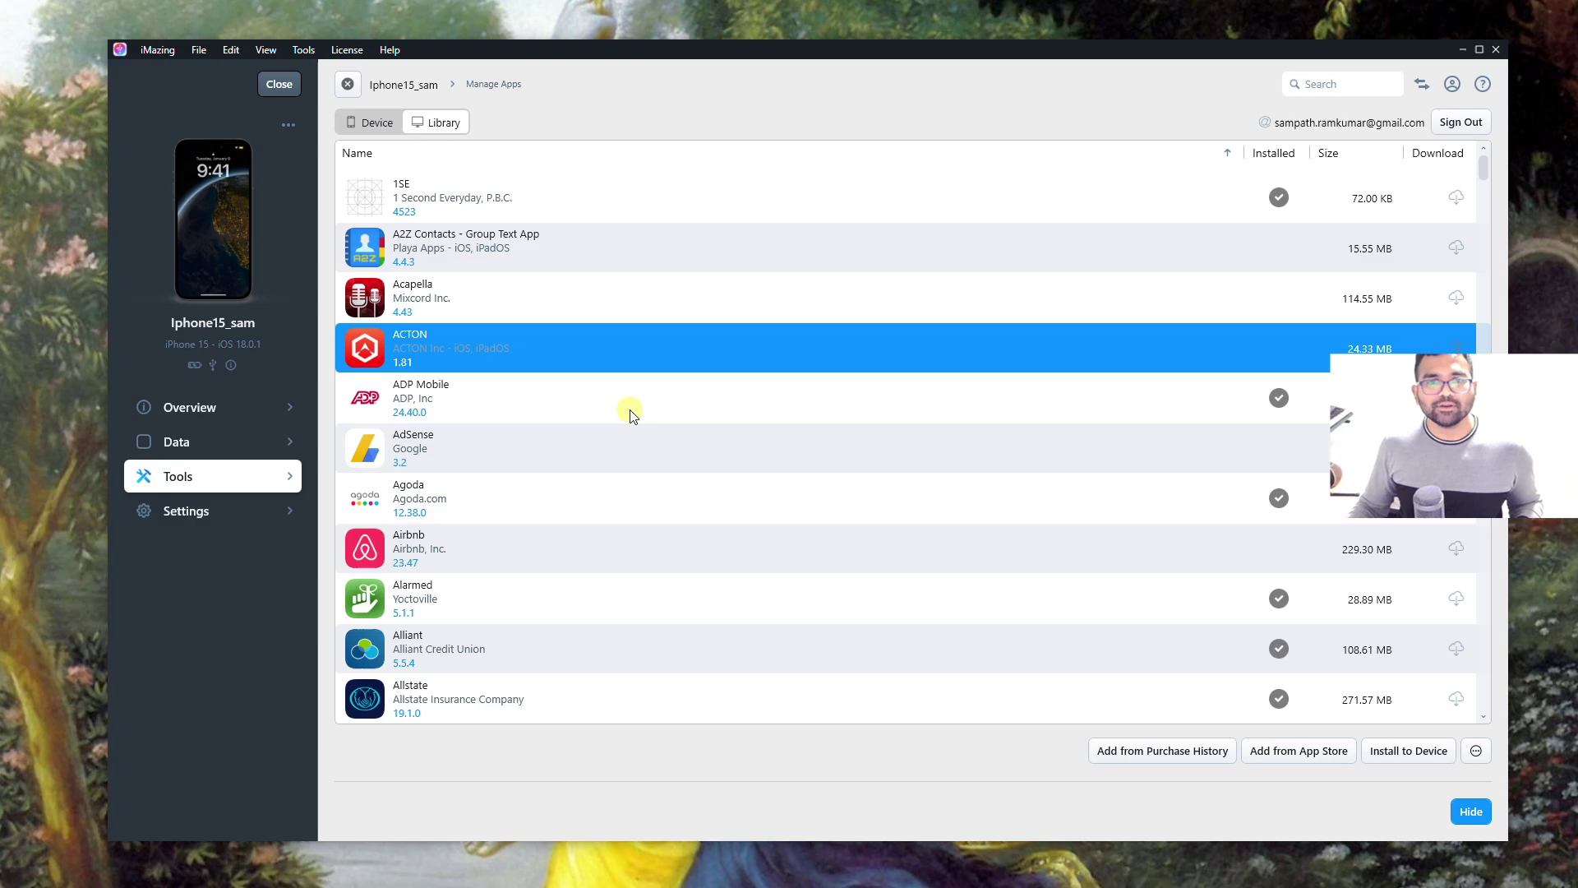
right_click(724, 357)
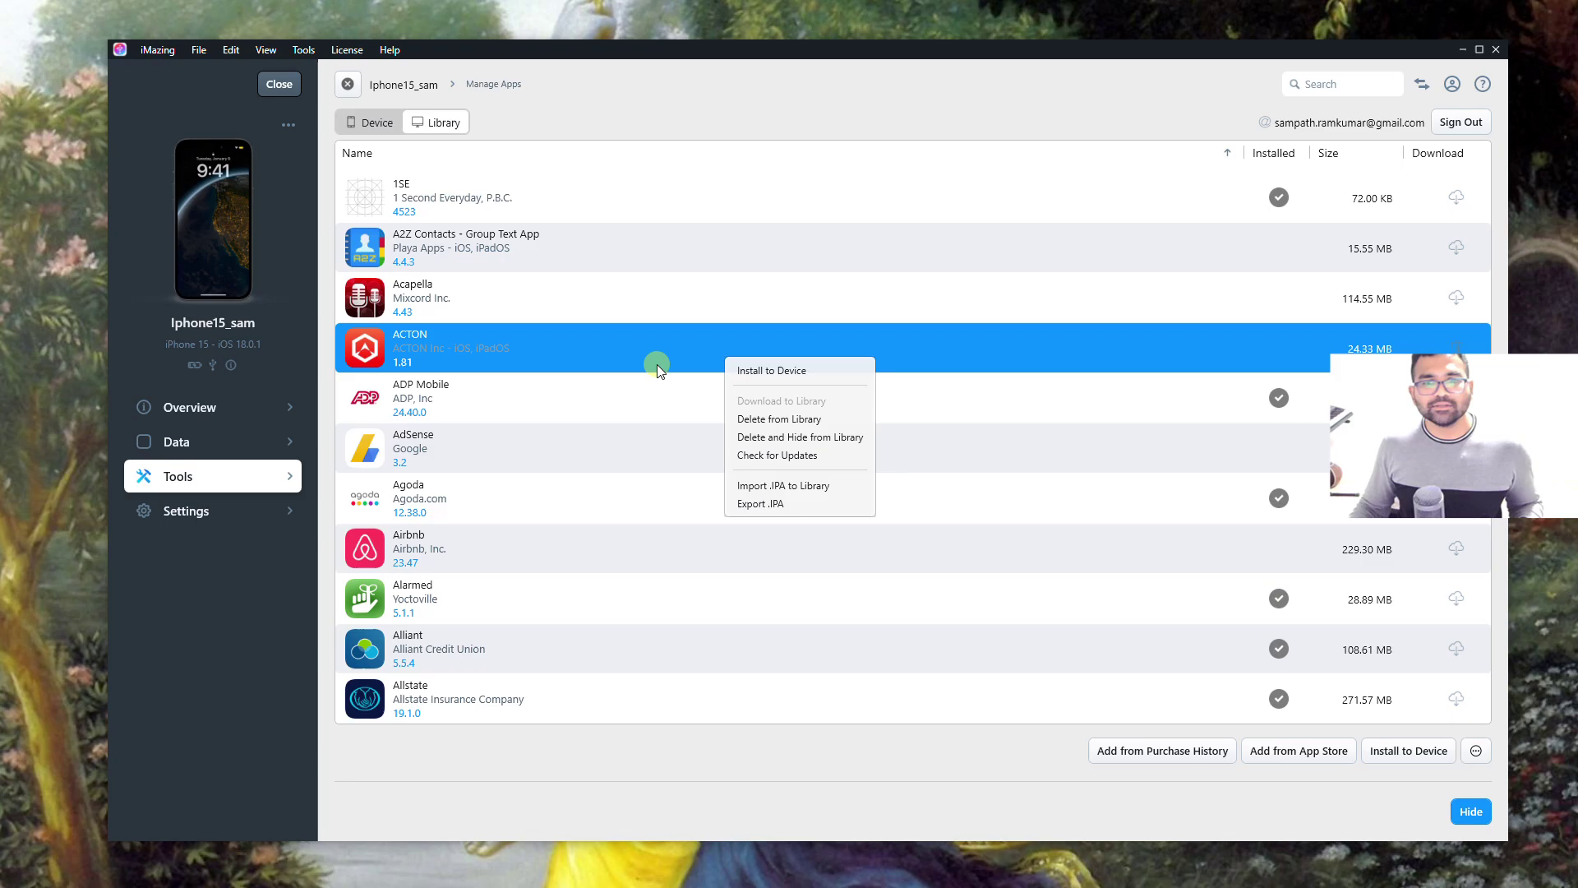
click(973, 752)
right_click(687, 352)
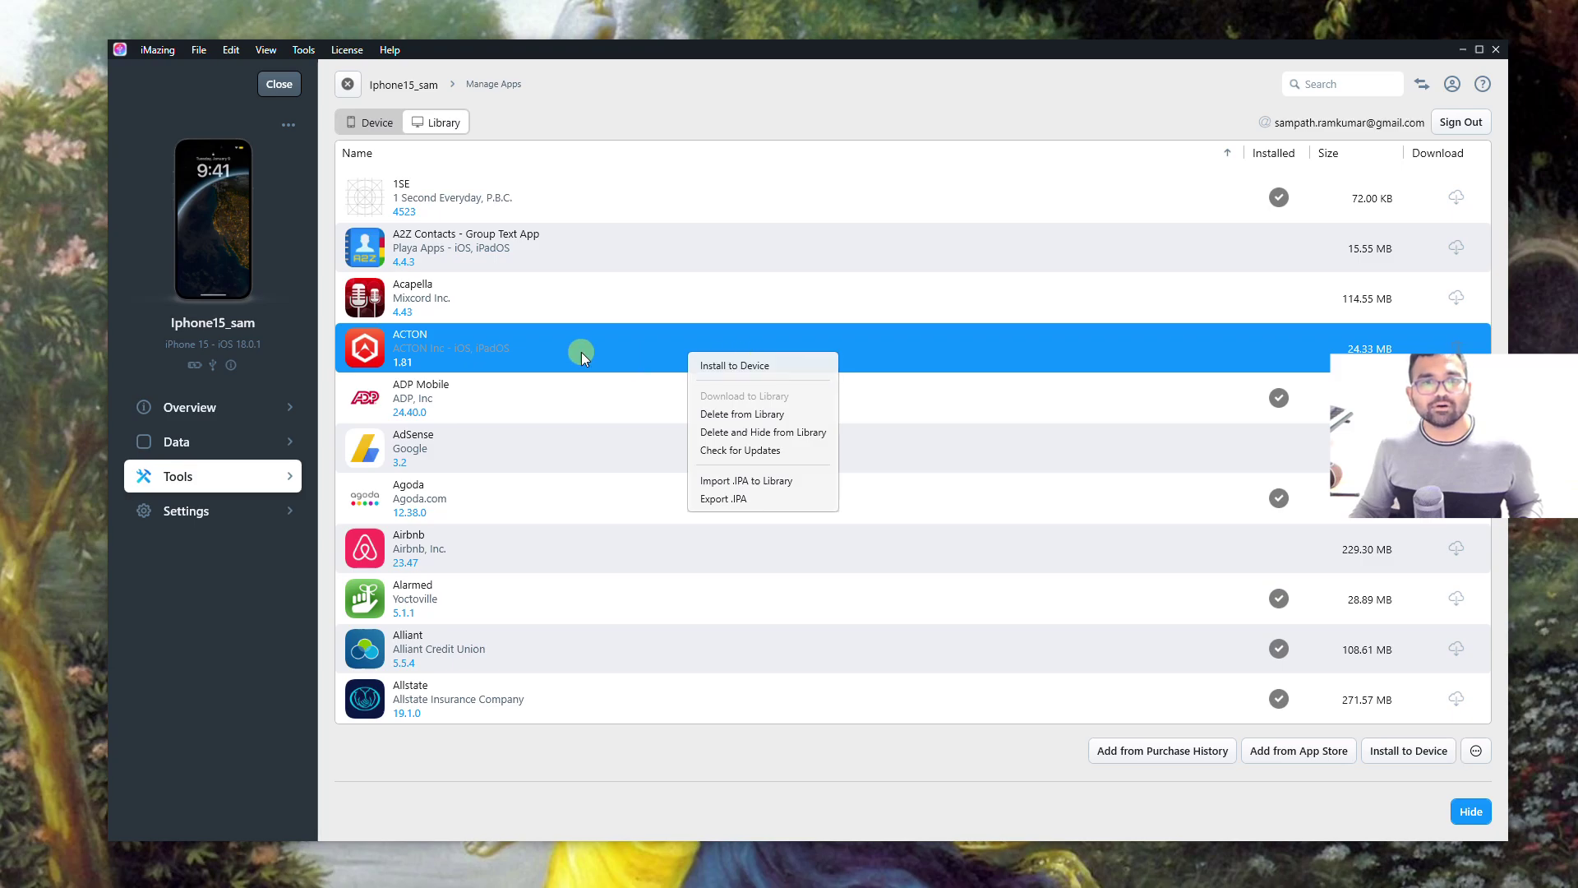
- Try dragging ACTON onto the iPhone, then postpone the Enable Drag & Drop prompt with Later
drag(580, 352, 412, 362)
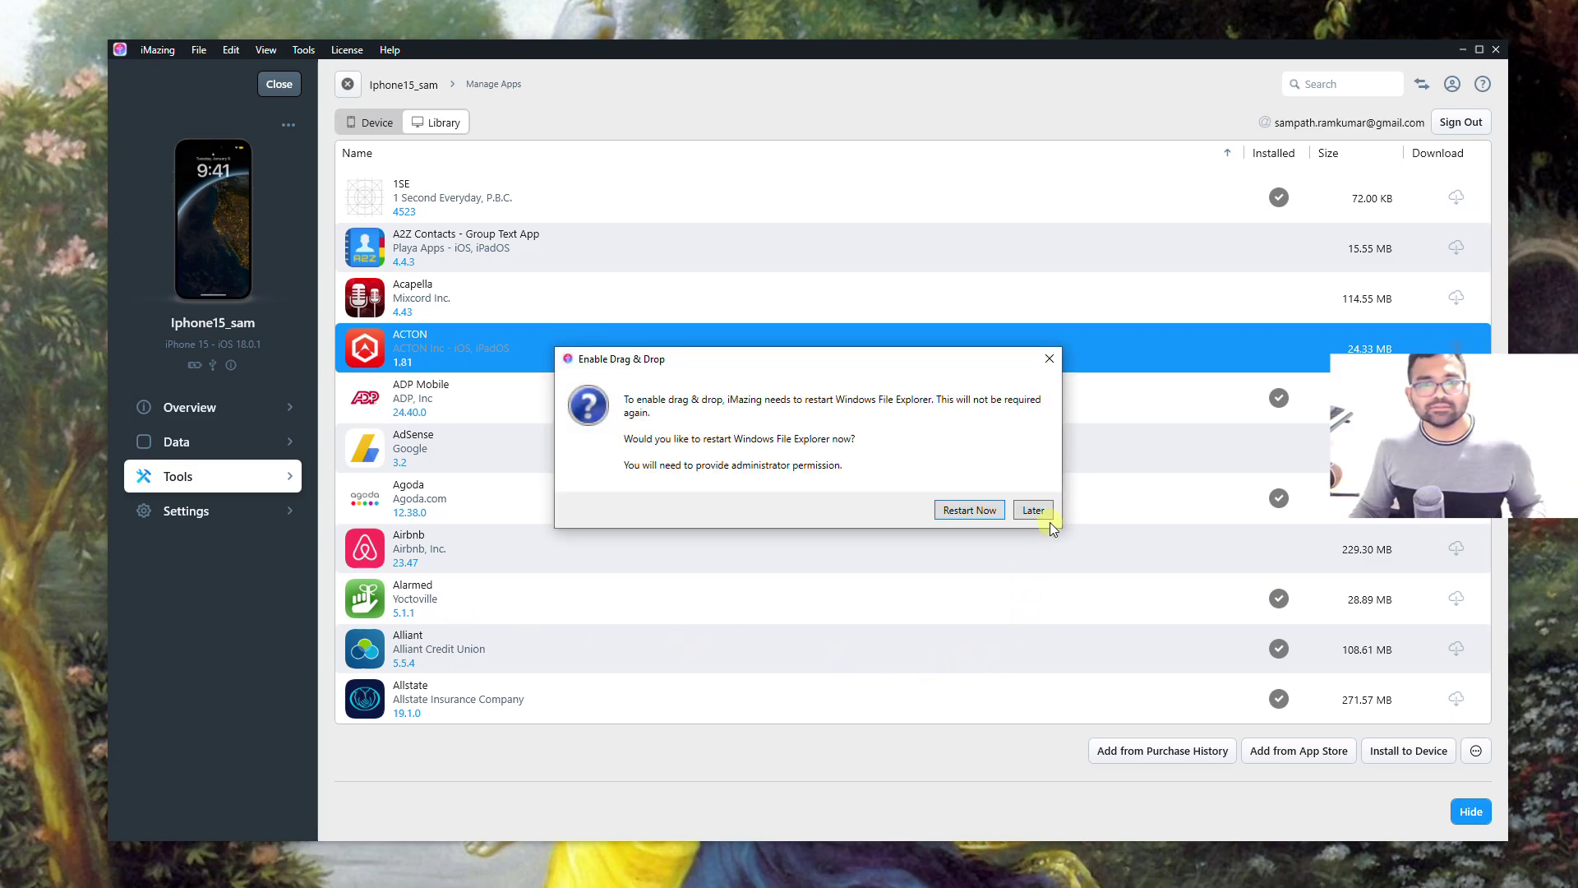
click(1050, 359)
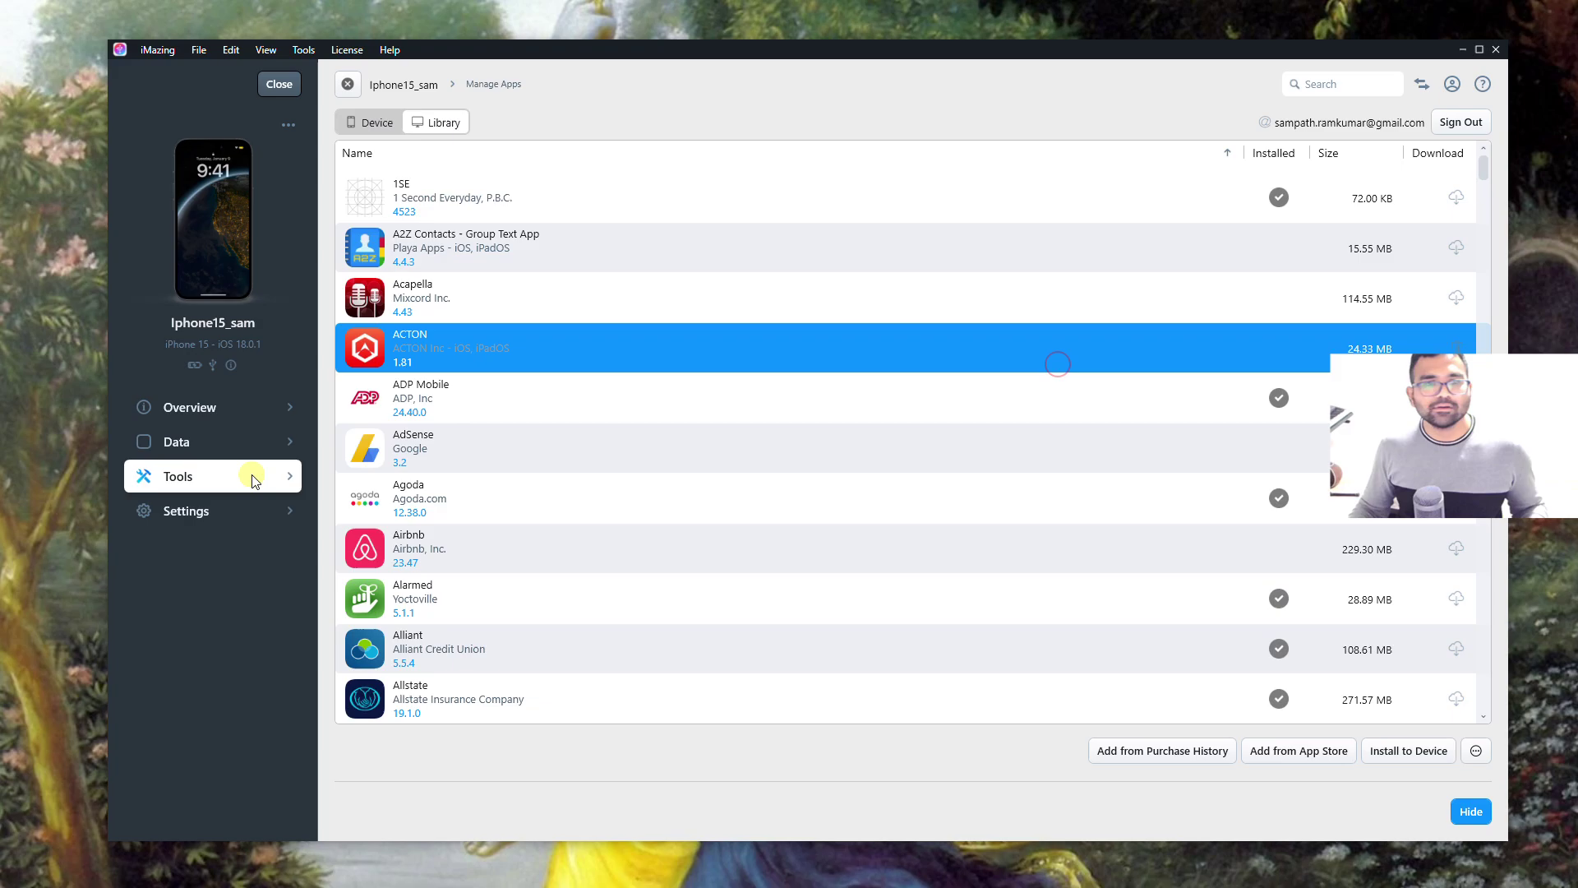
click(204, 438)
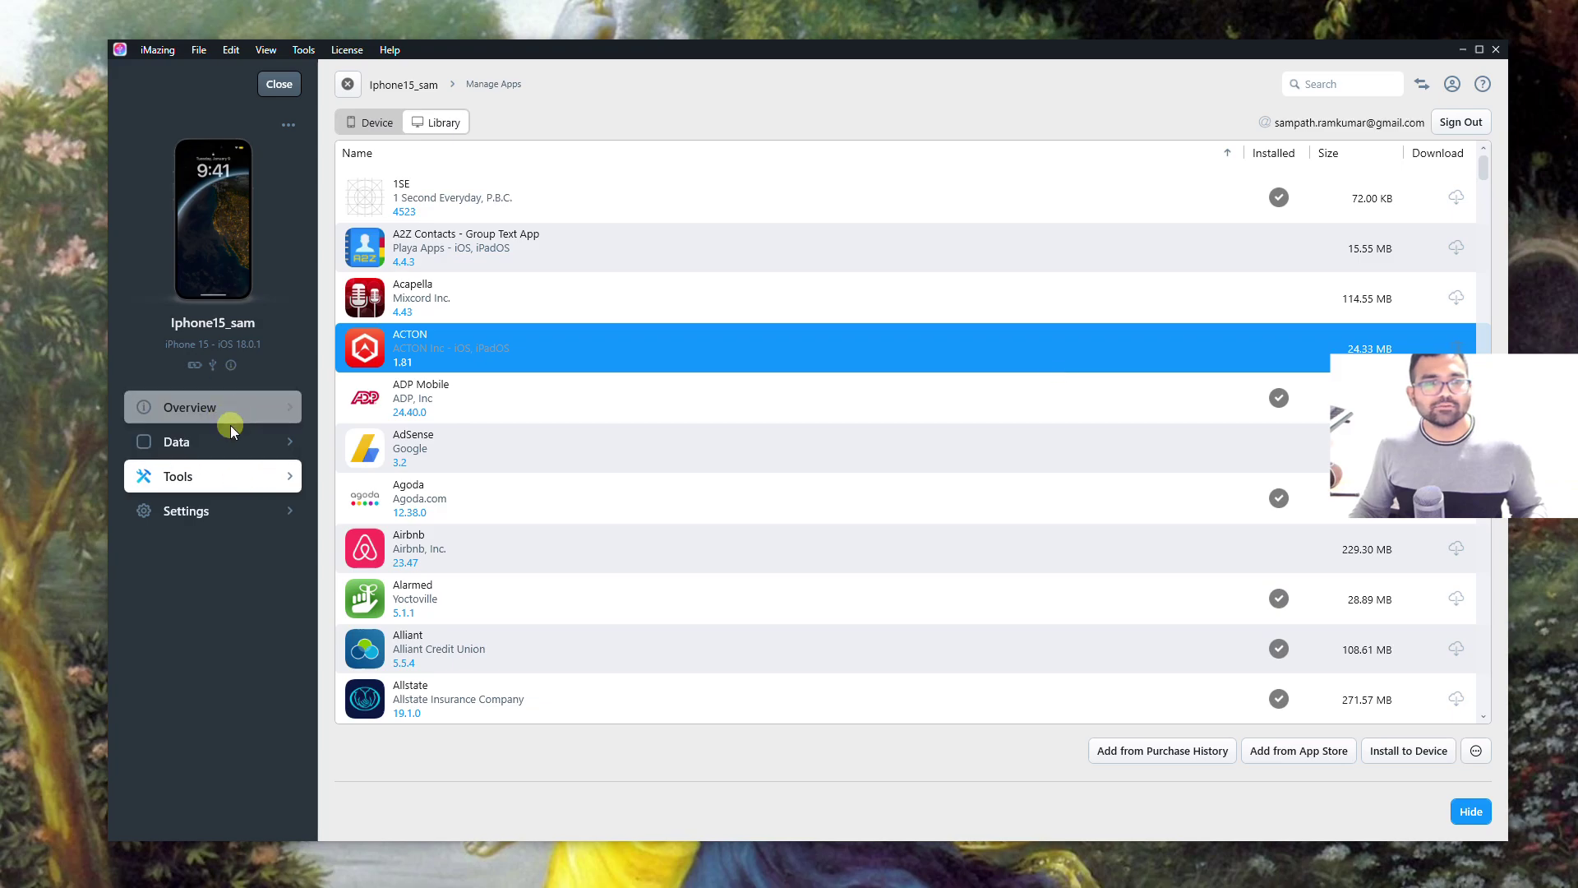
- Show the iPhone 15's Apps data browser with its 172 app folders
click(214, 441)
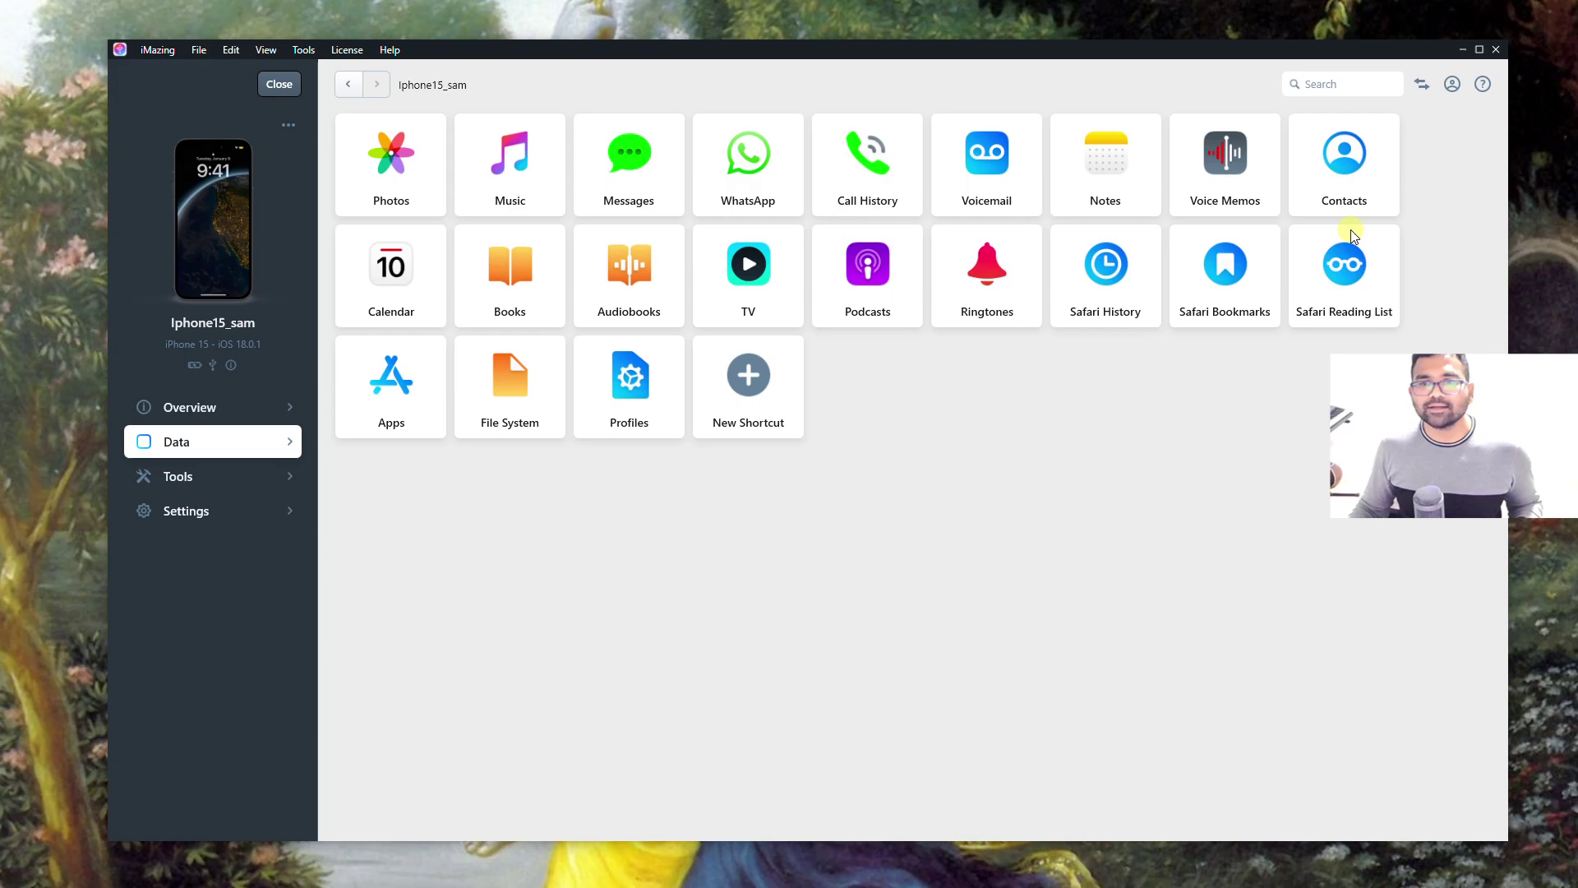
click(411, 419)
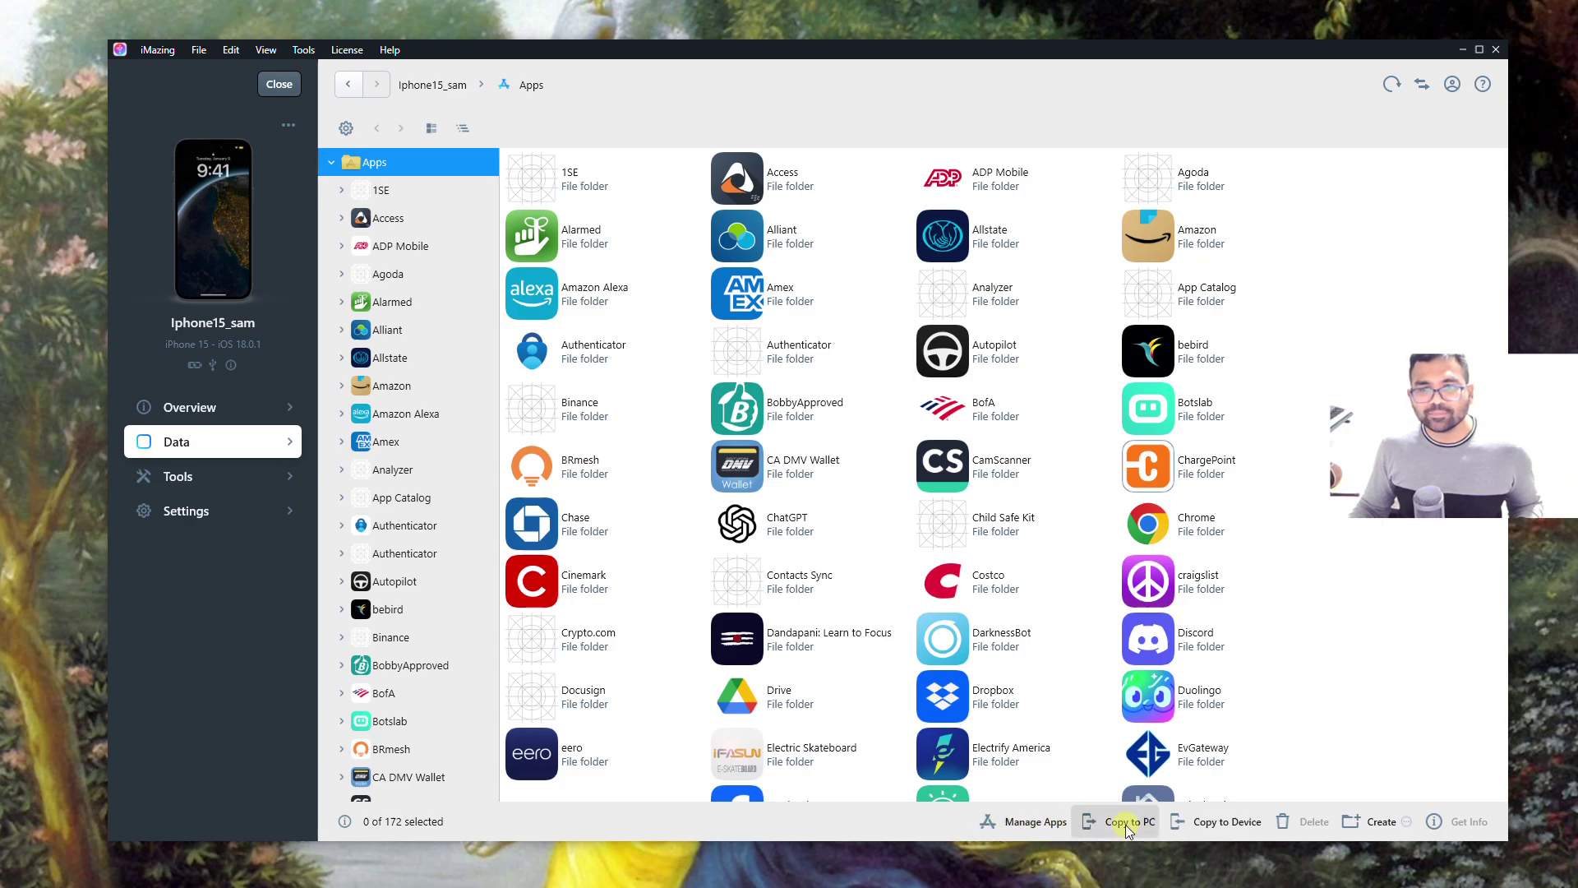
- Copy ACTON 1.81.ipa from Documents > iosapps to the iPhone 15 as a file to install
click(1213, 825)
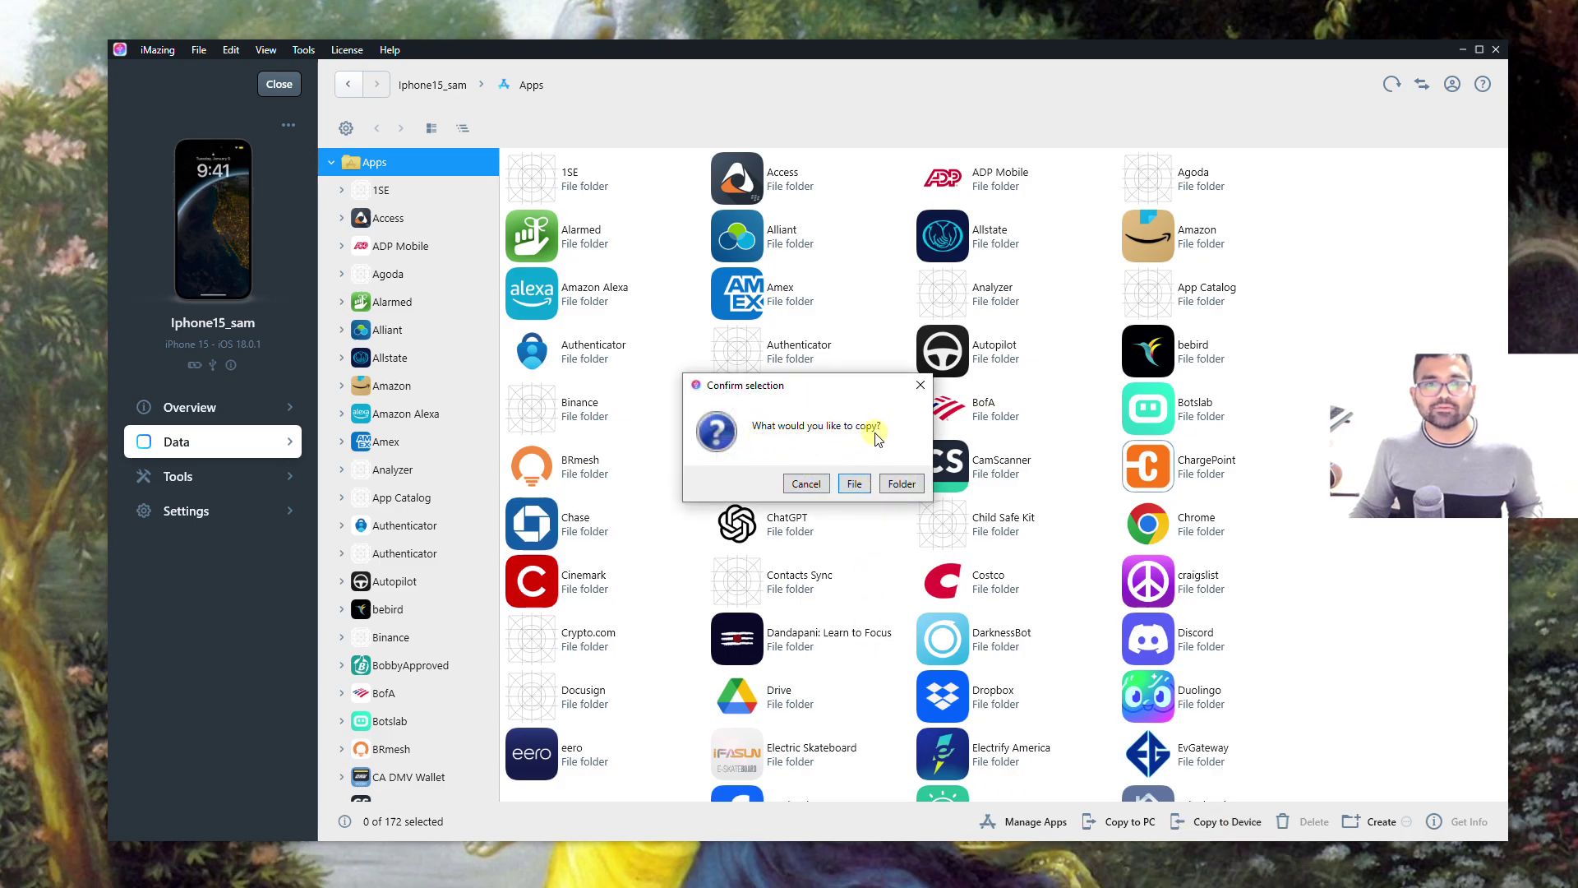
click(854, 484)
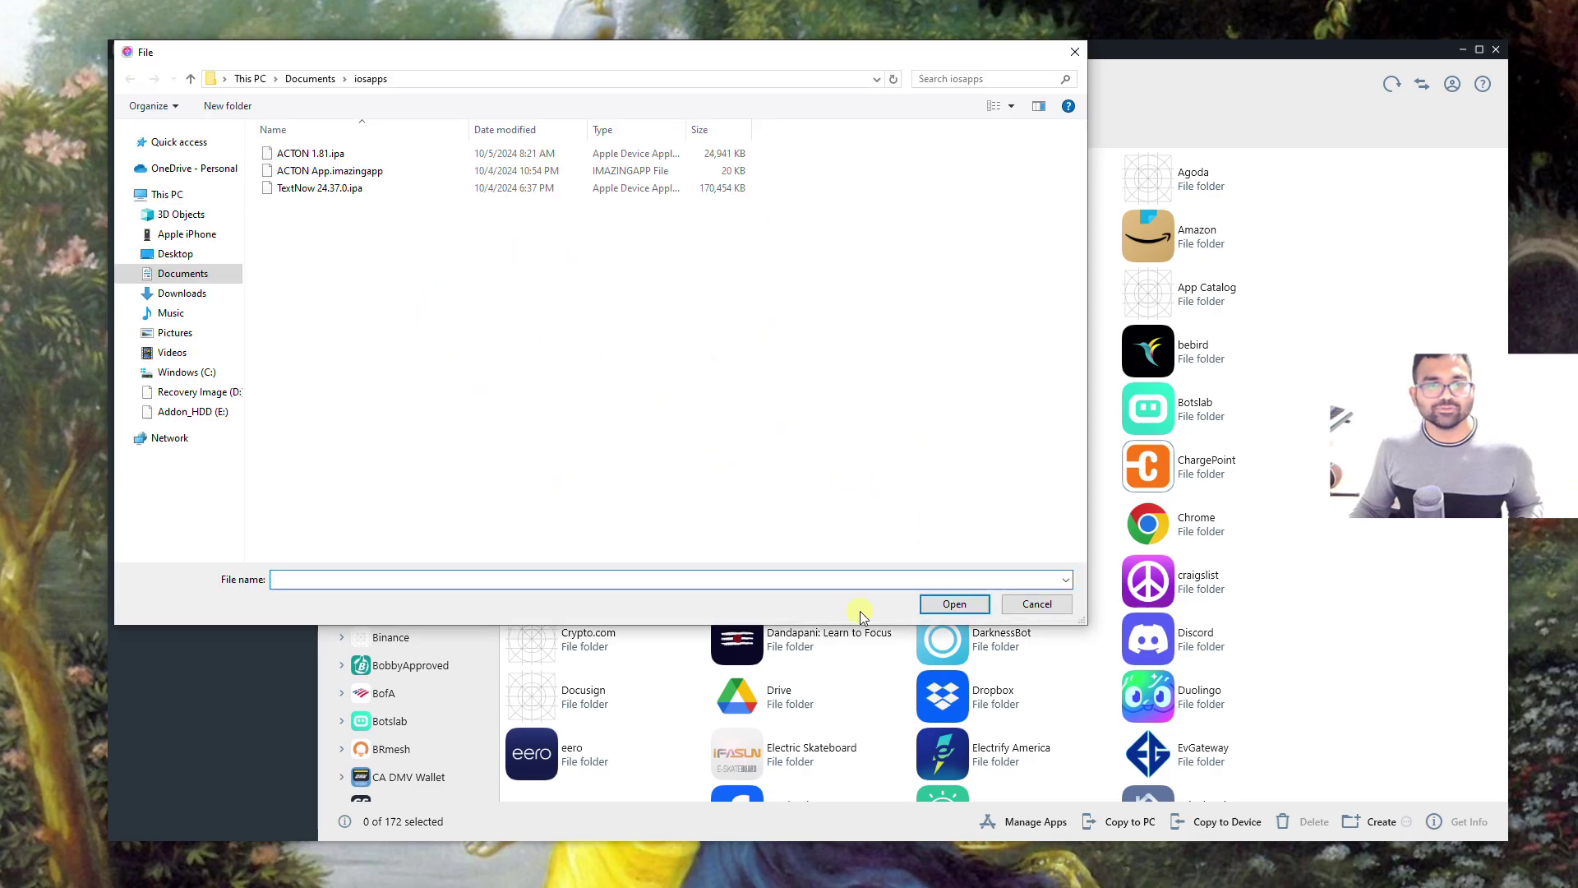
click(327, 171)
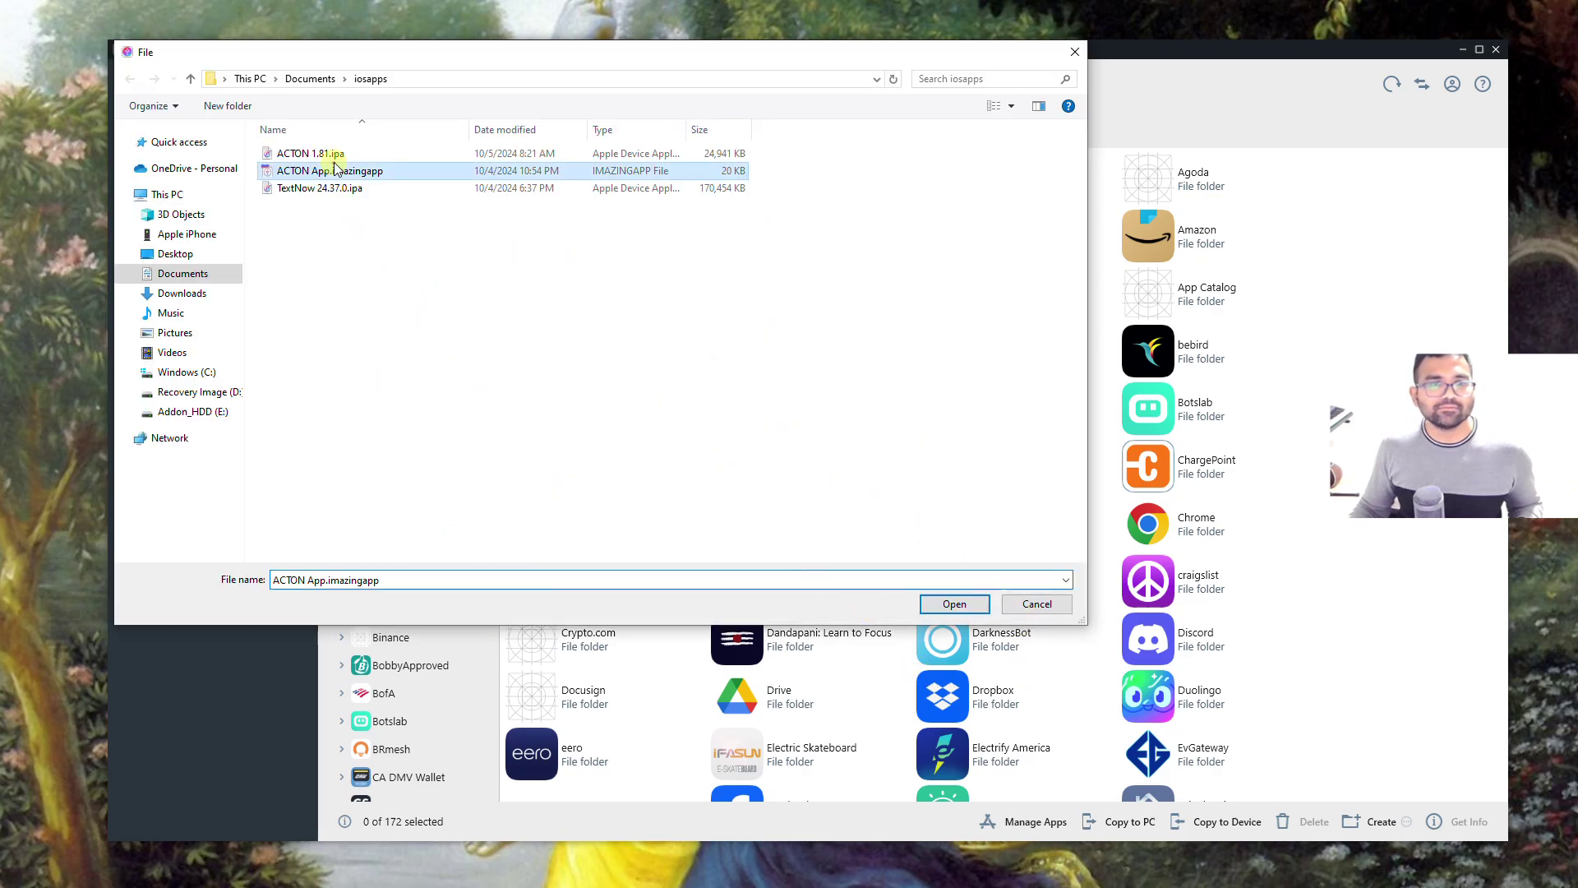
click(310, 154)
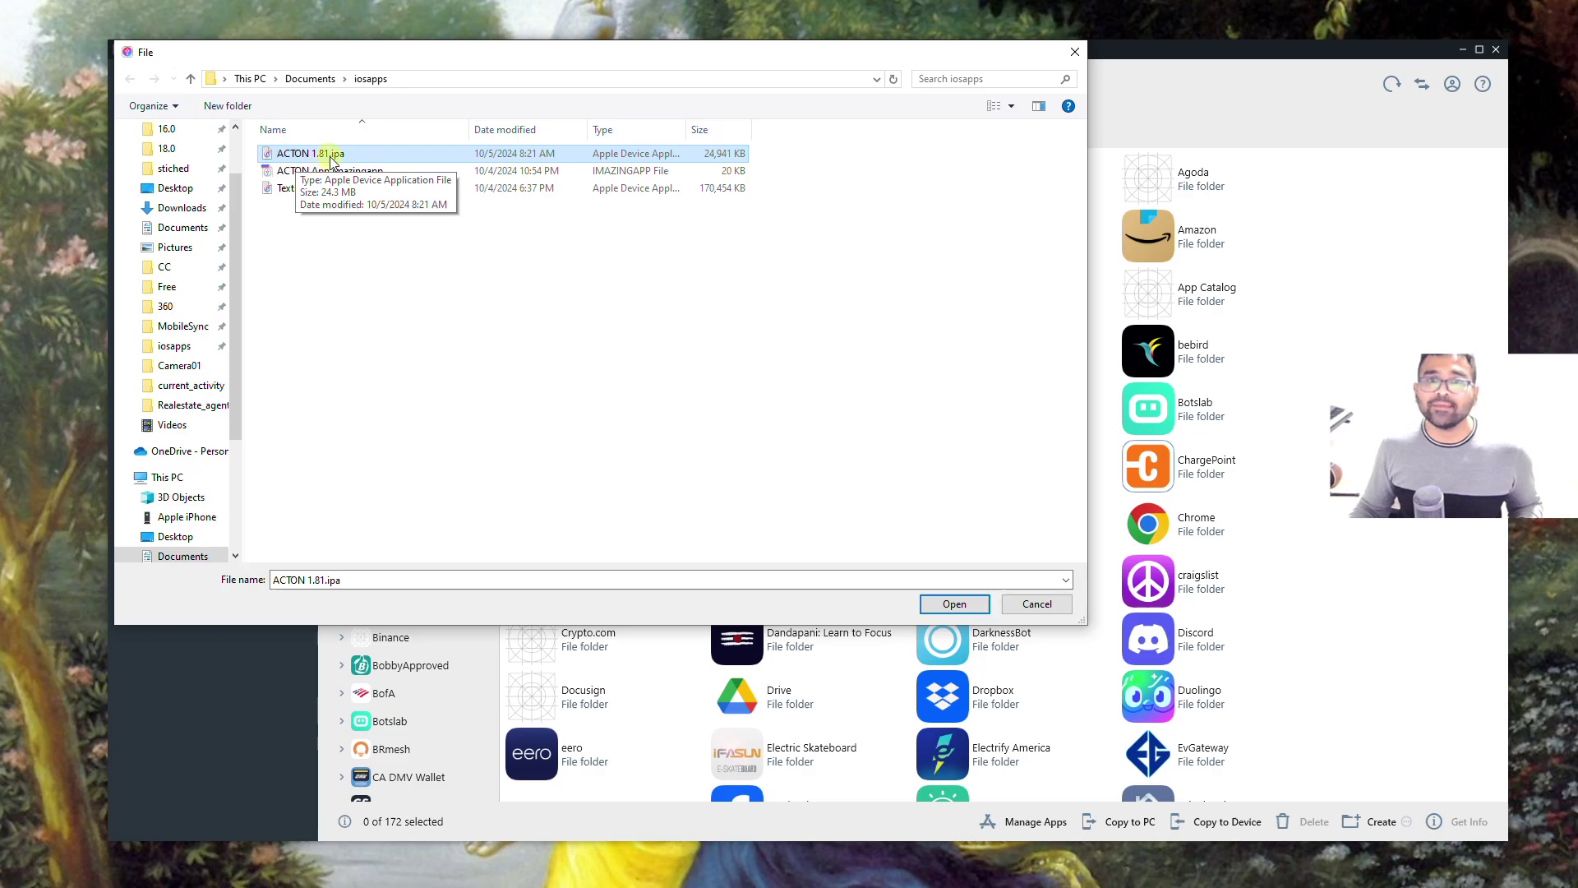
click(424, 153)
click(424, 154)
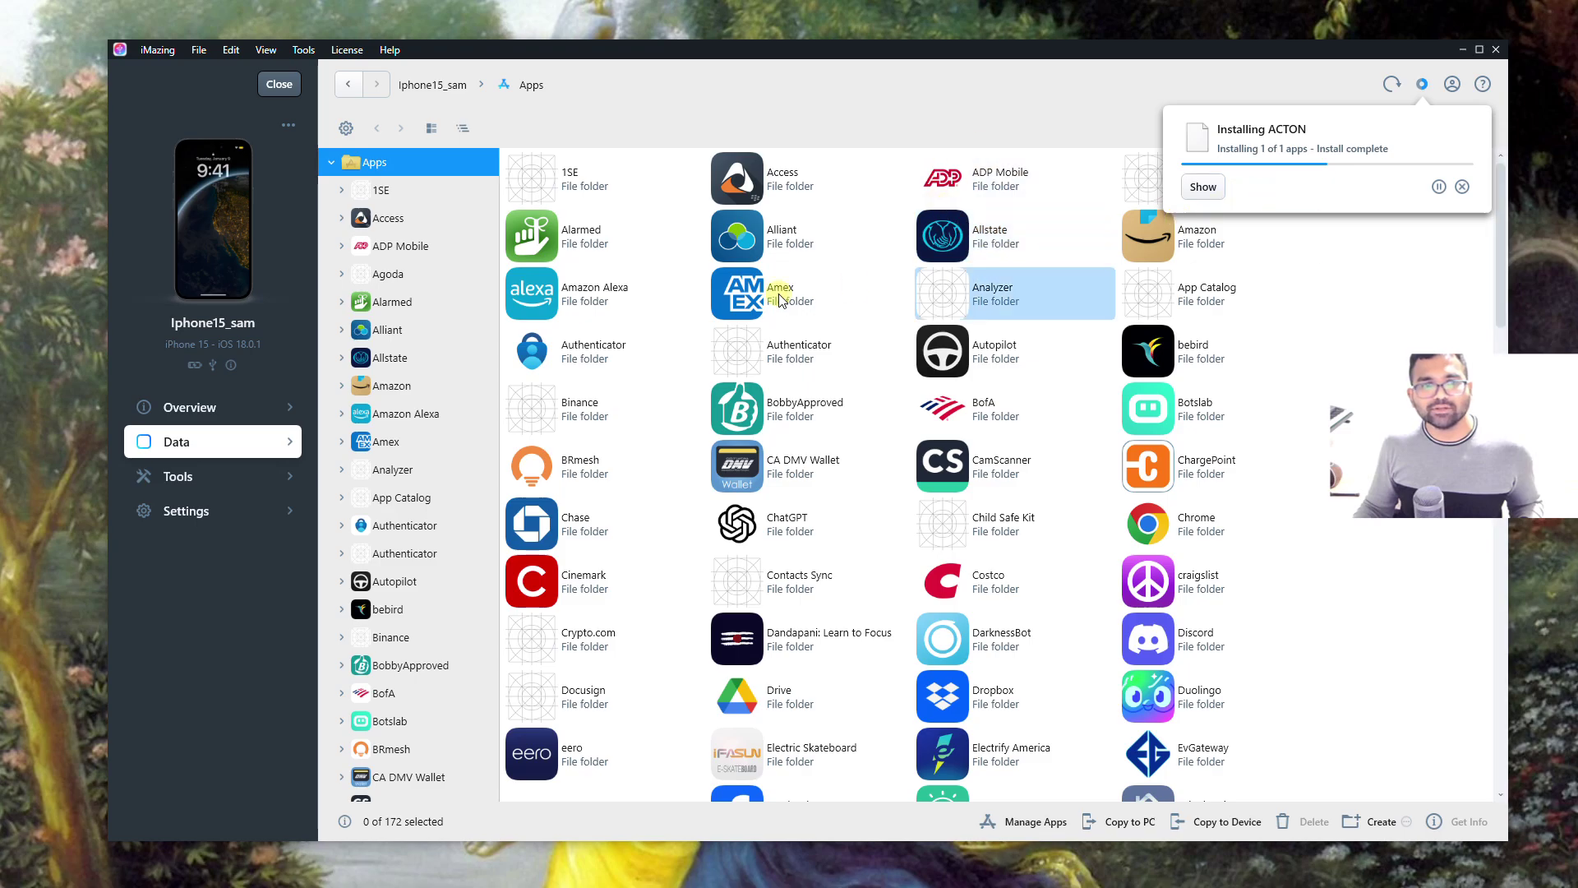
click(1008, 231)
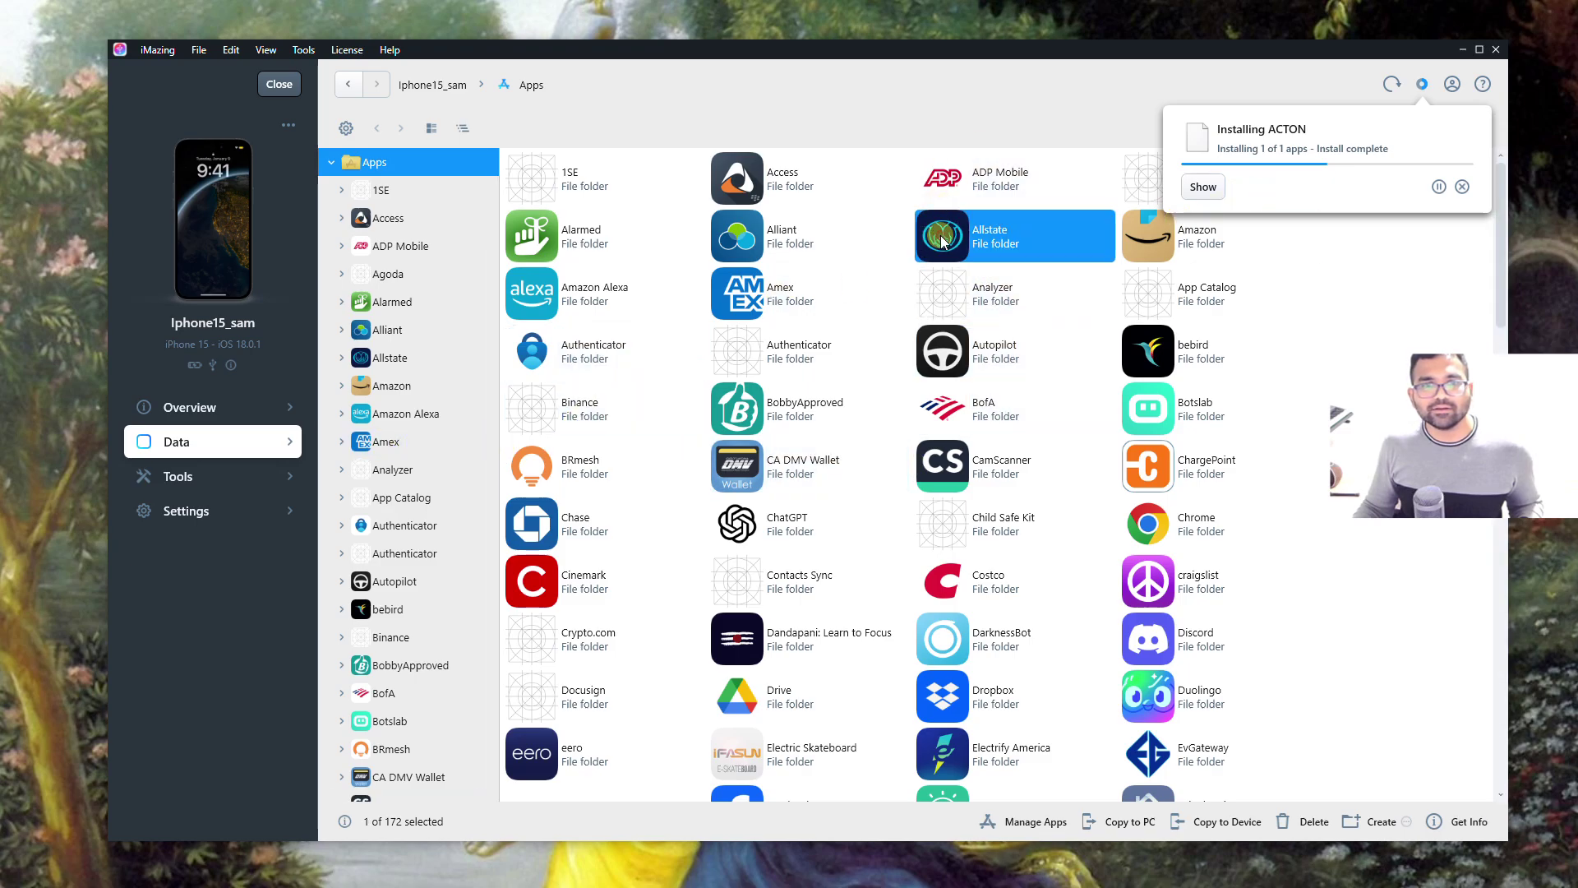
right_click(1008, 231)
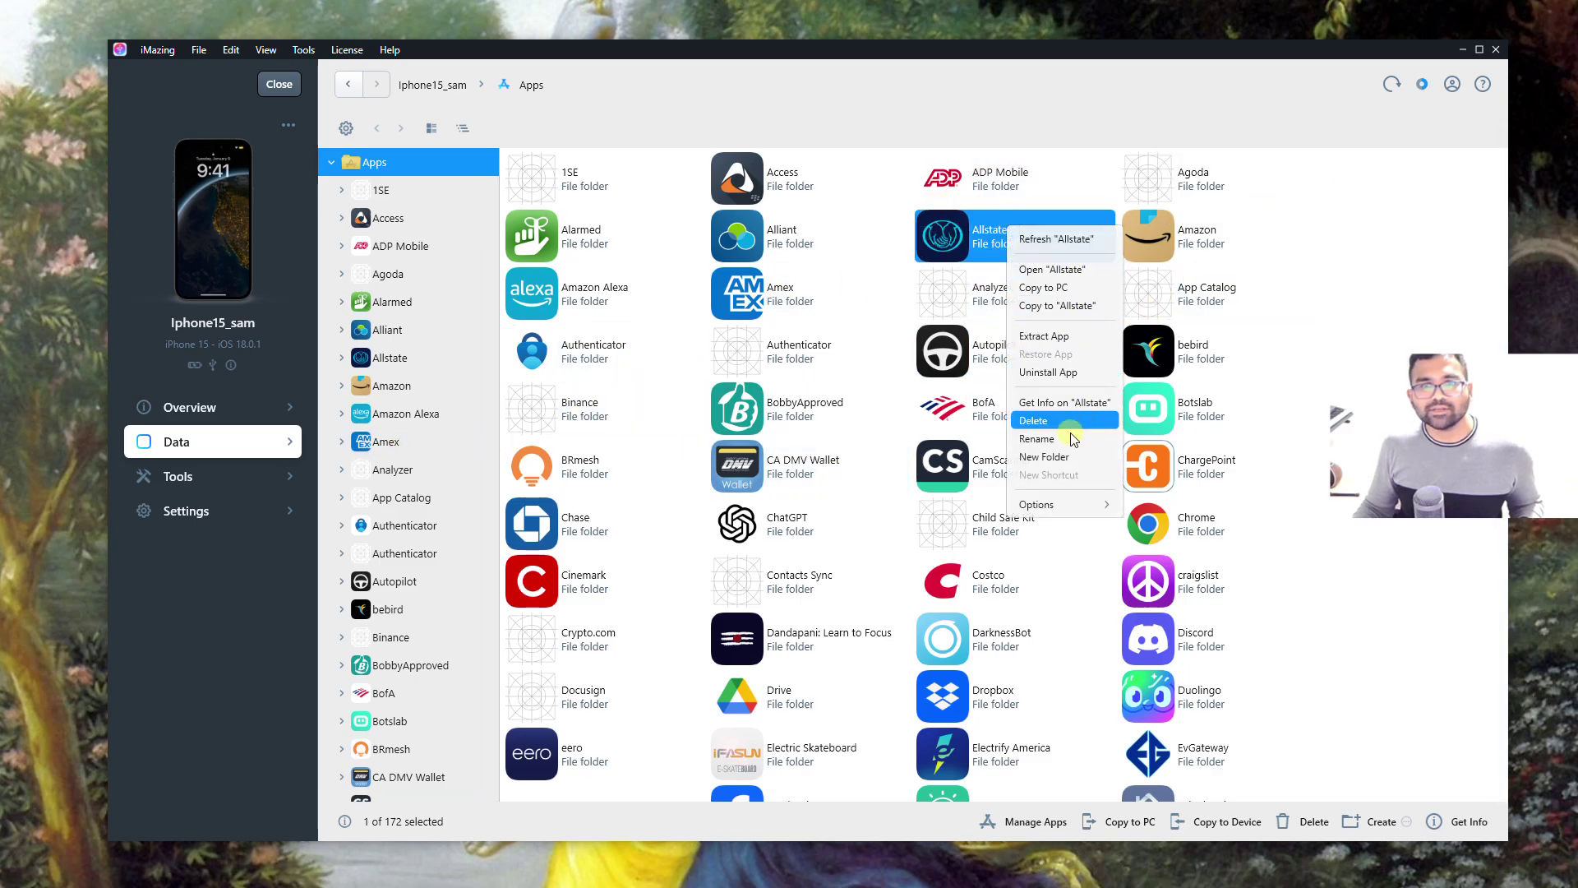
click(1063, 504)
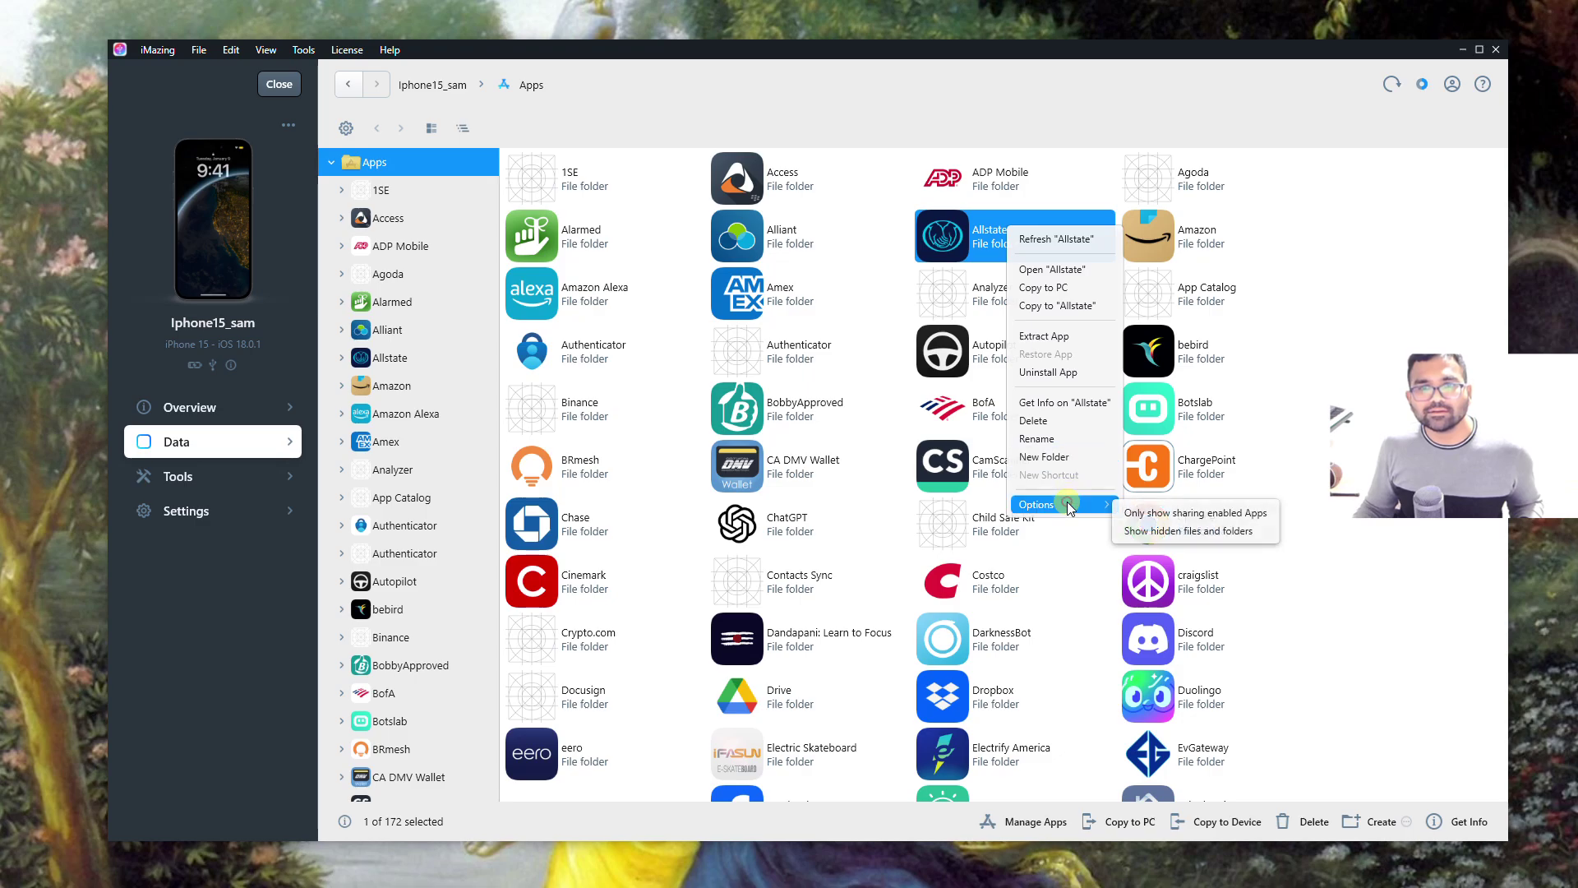
click(1120, 513)
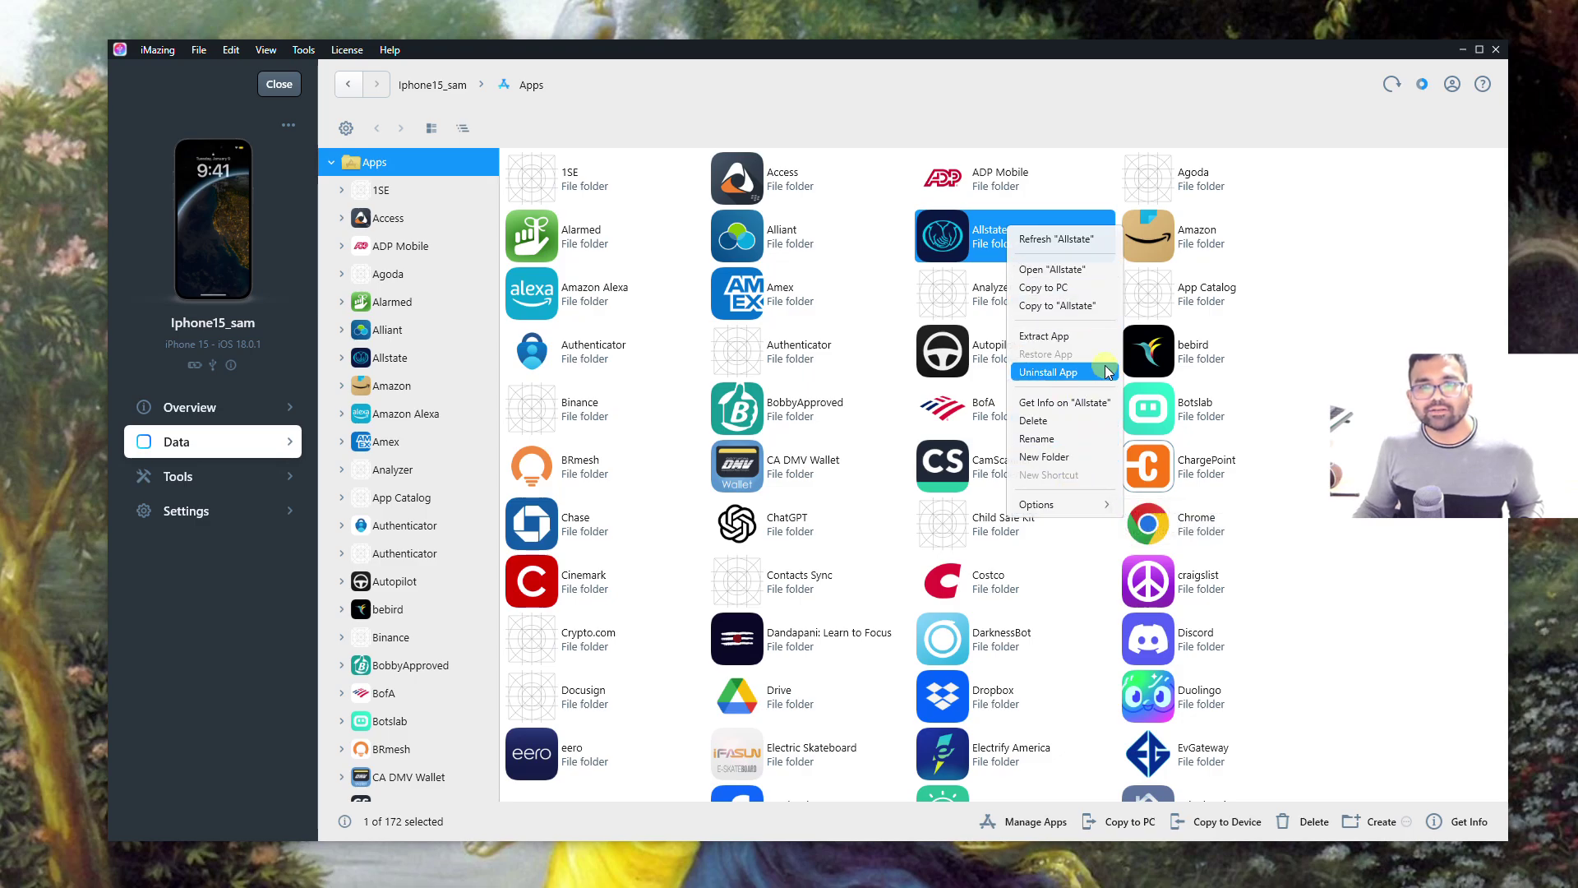
click(1331, 276)
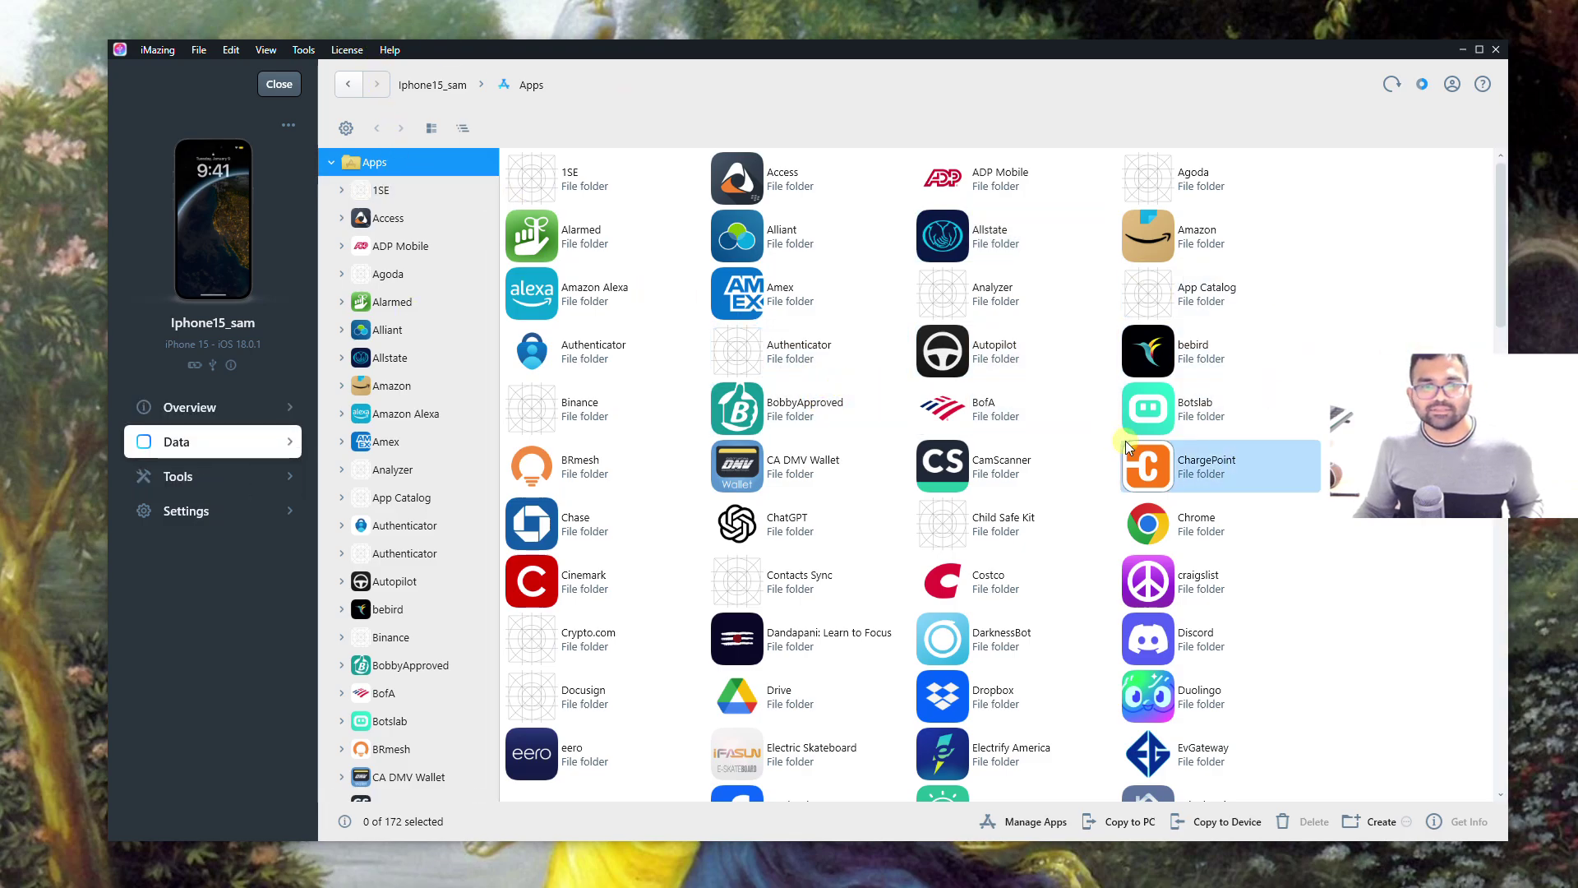
- Check that the operations log shows 'ACTON Installed', then clear that entry
scroll(1126, 440, down, 6)
scroll(1217, 506, down, 2)
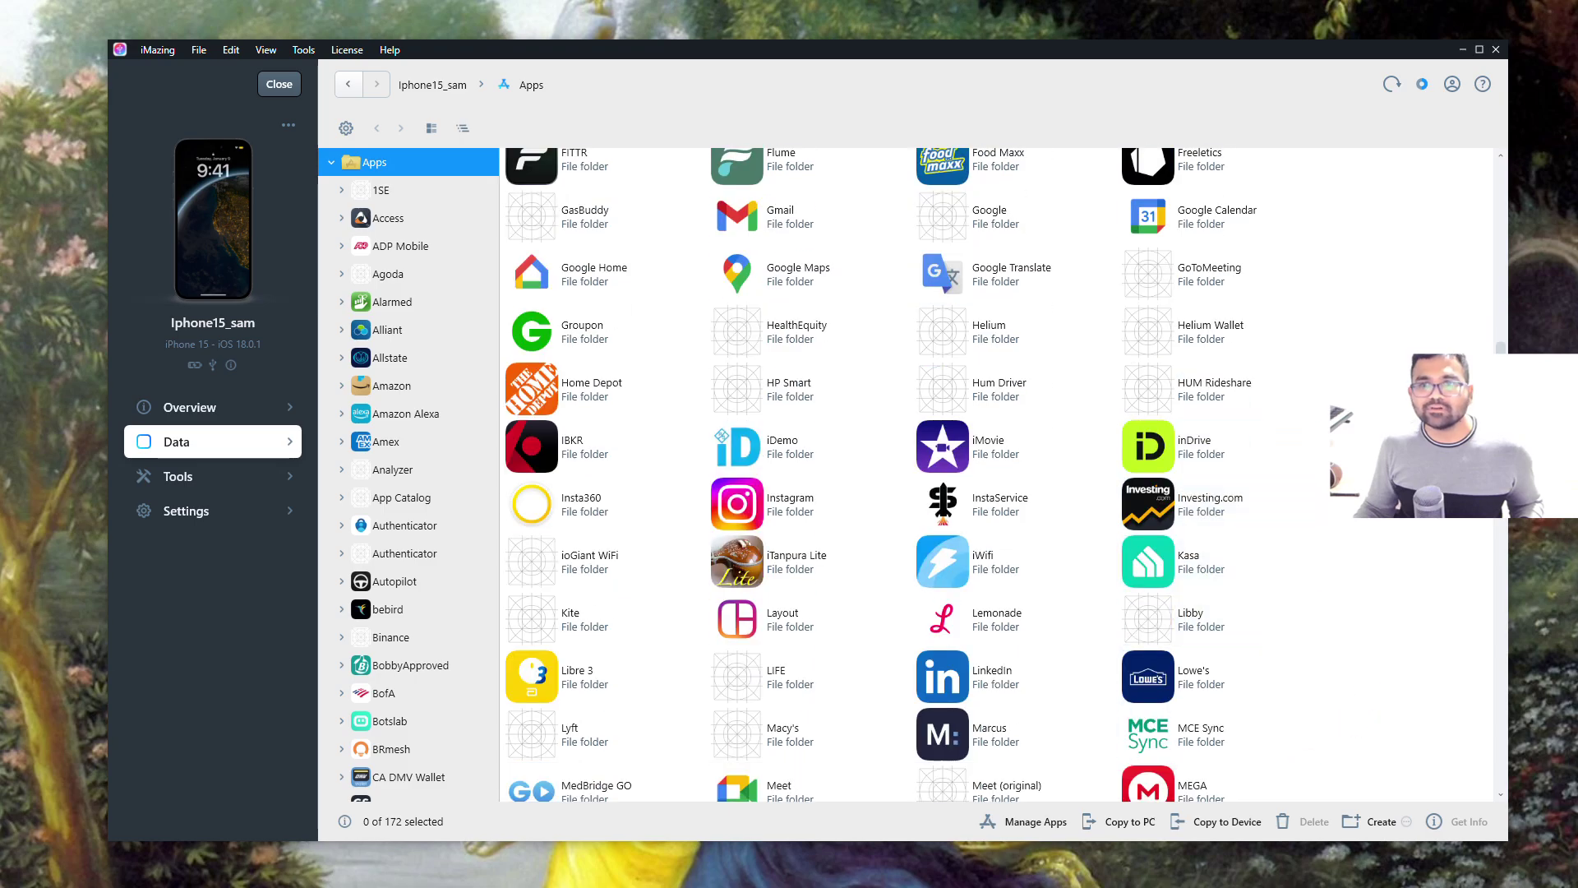
click(1426, 87)
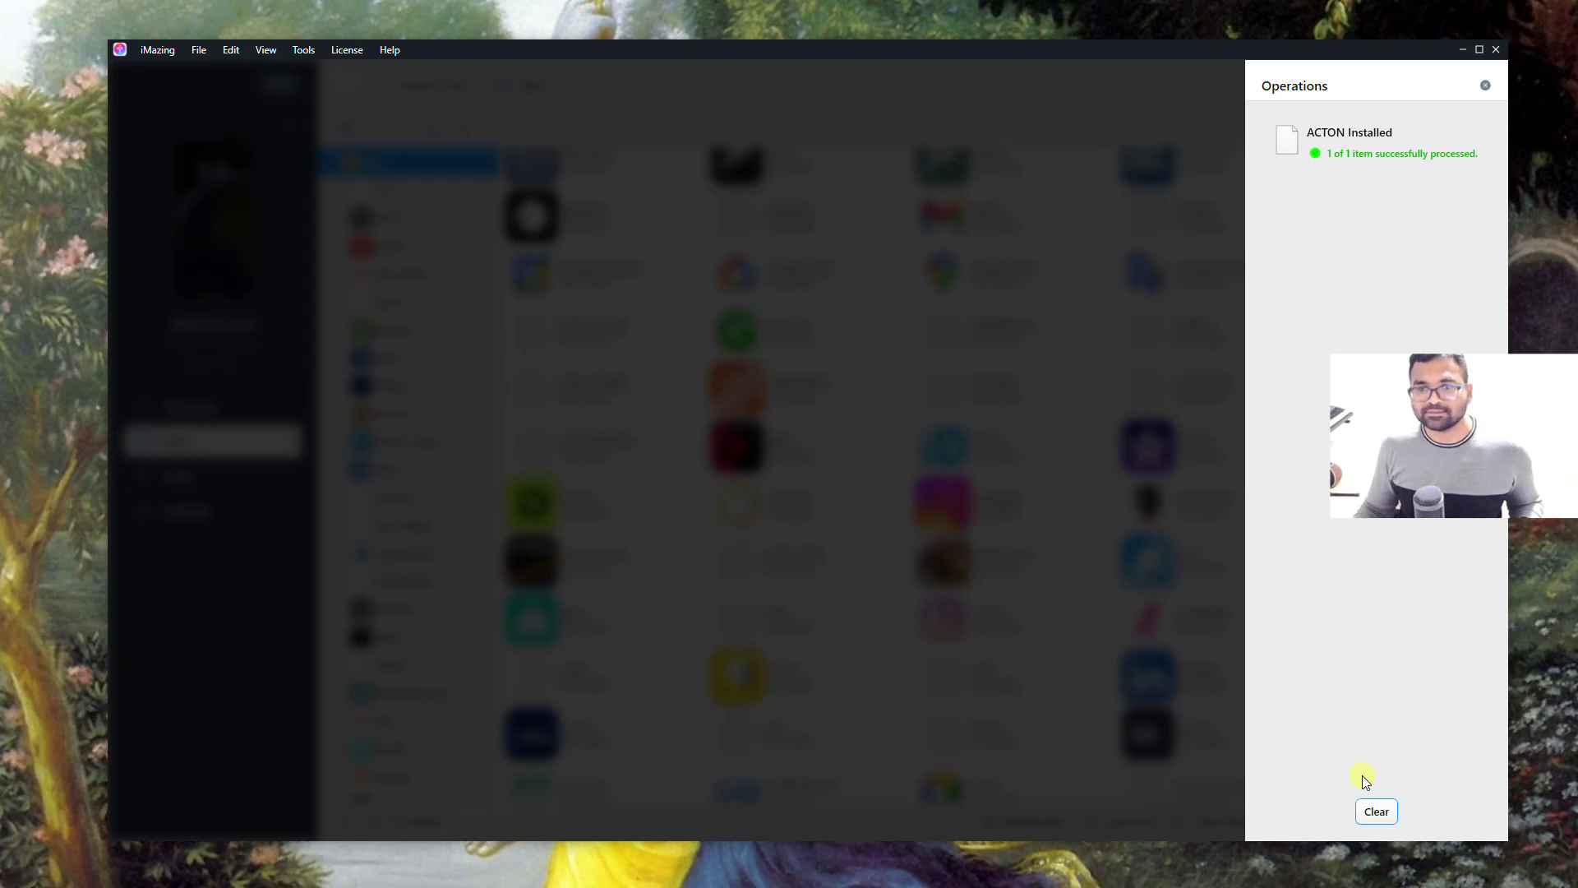
click(1385, 812)
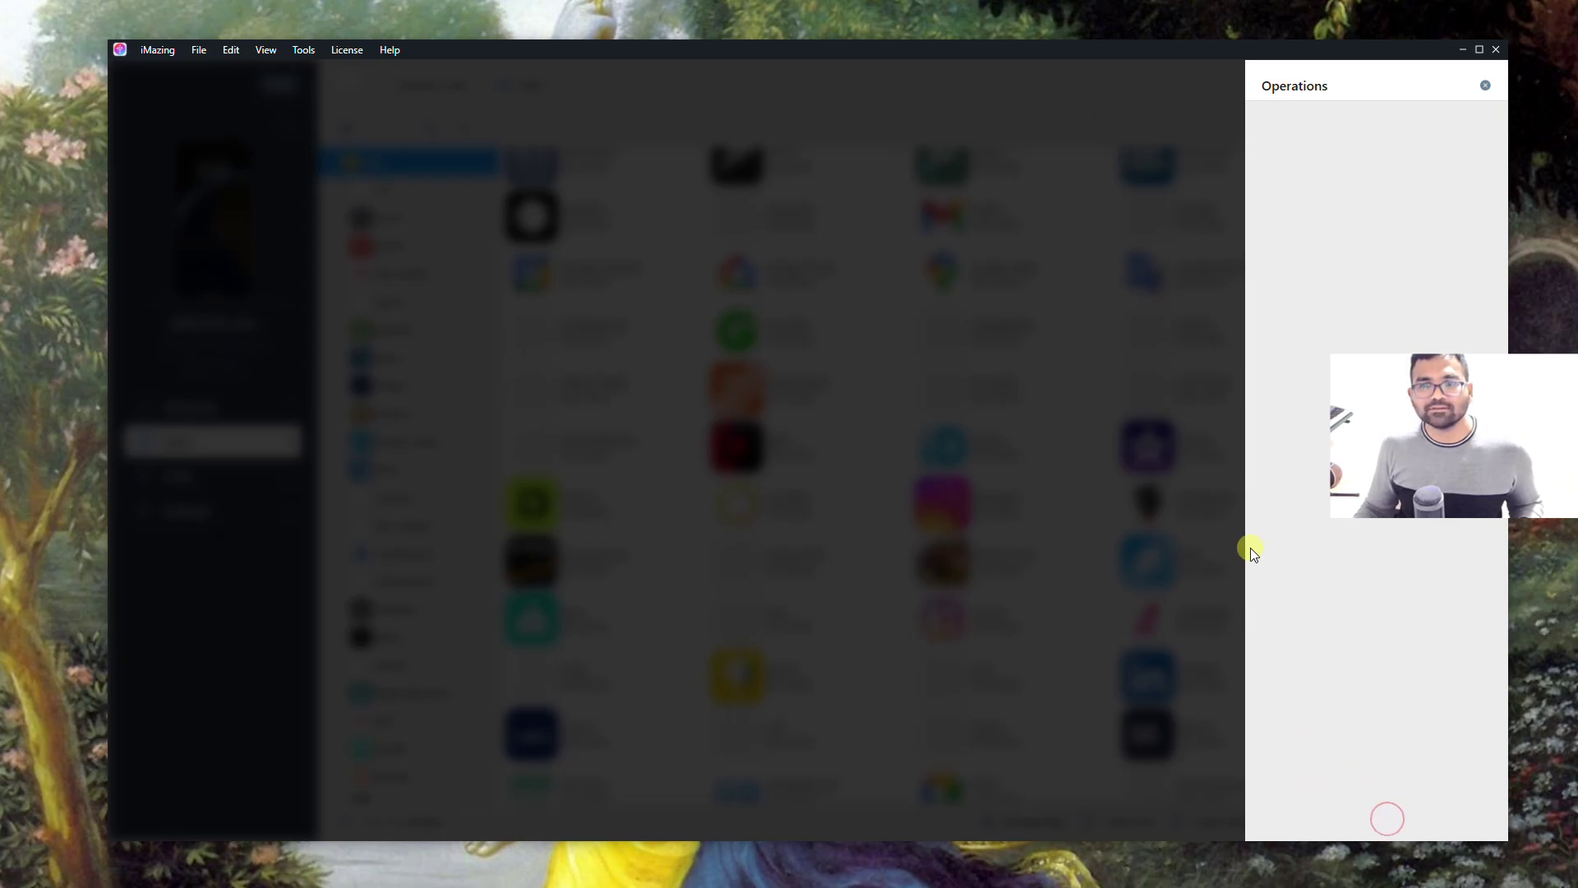
click(1214, 457)
- Select the ACTON folder between Access and ADP Mobile in the 173-item Apps grid
scroll(948, 359, up, 8)
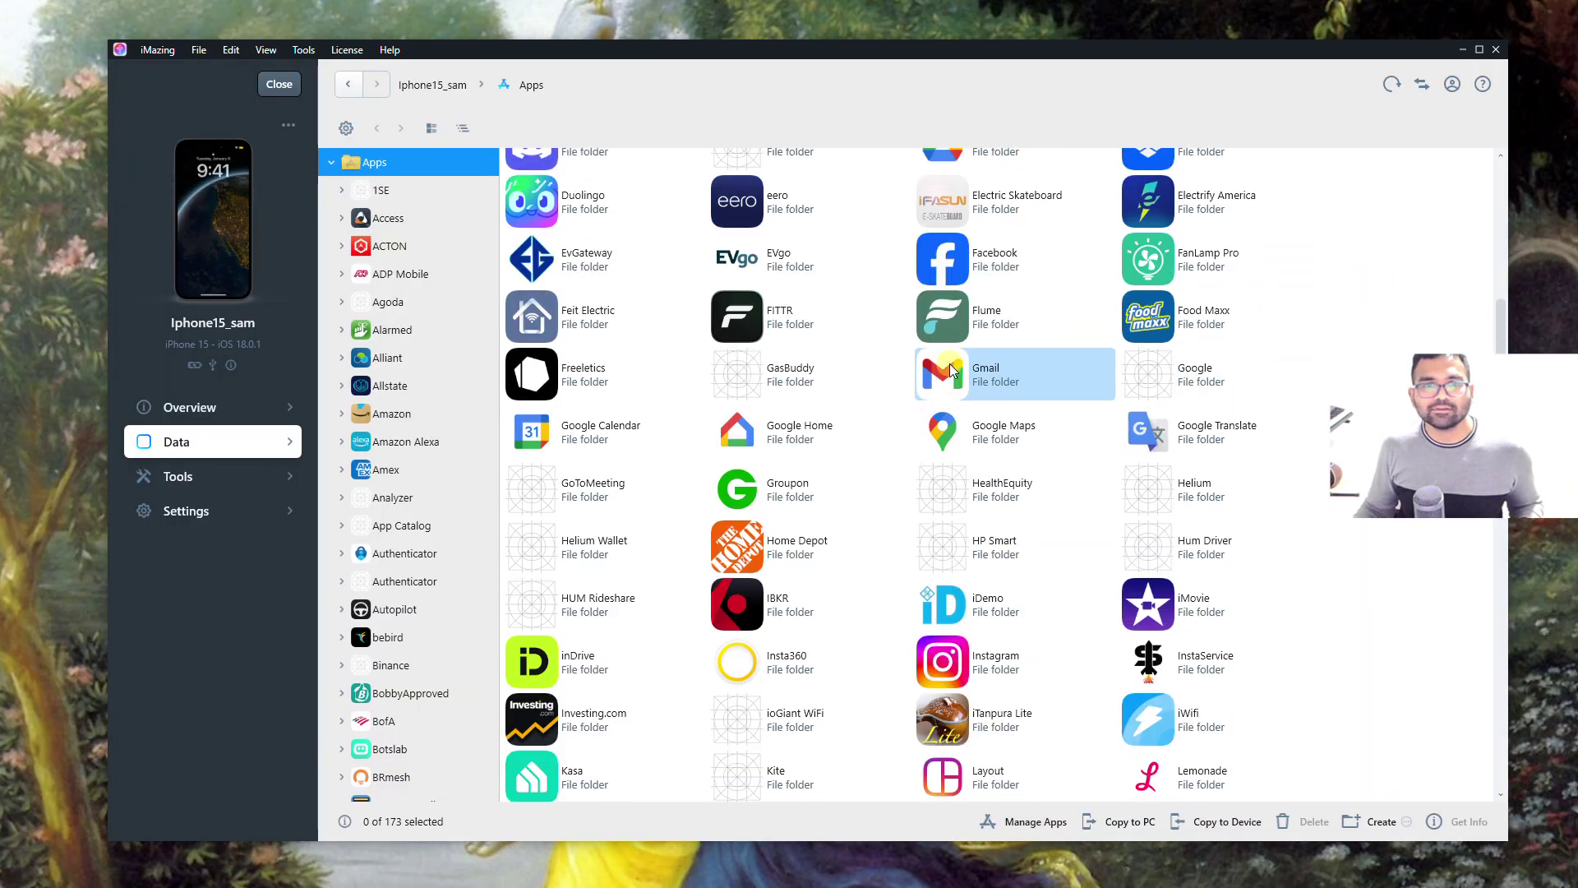
scroll(949, 359, up, 3)
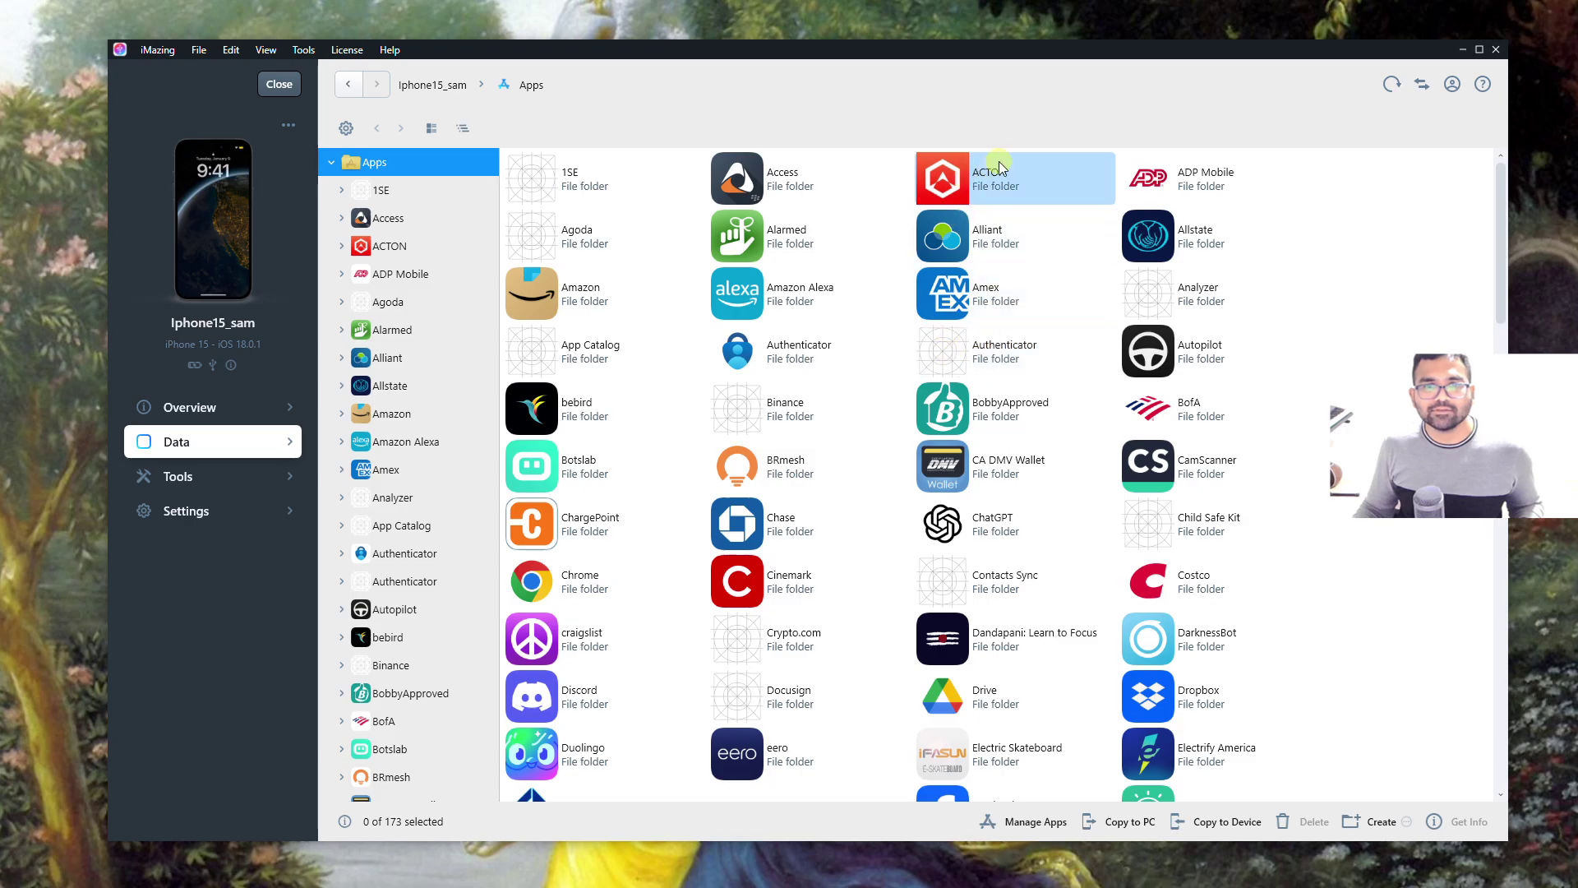
click(1011, 181)
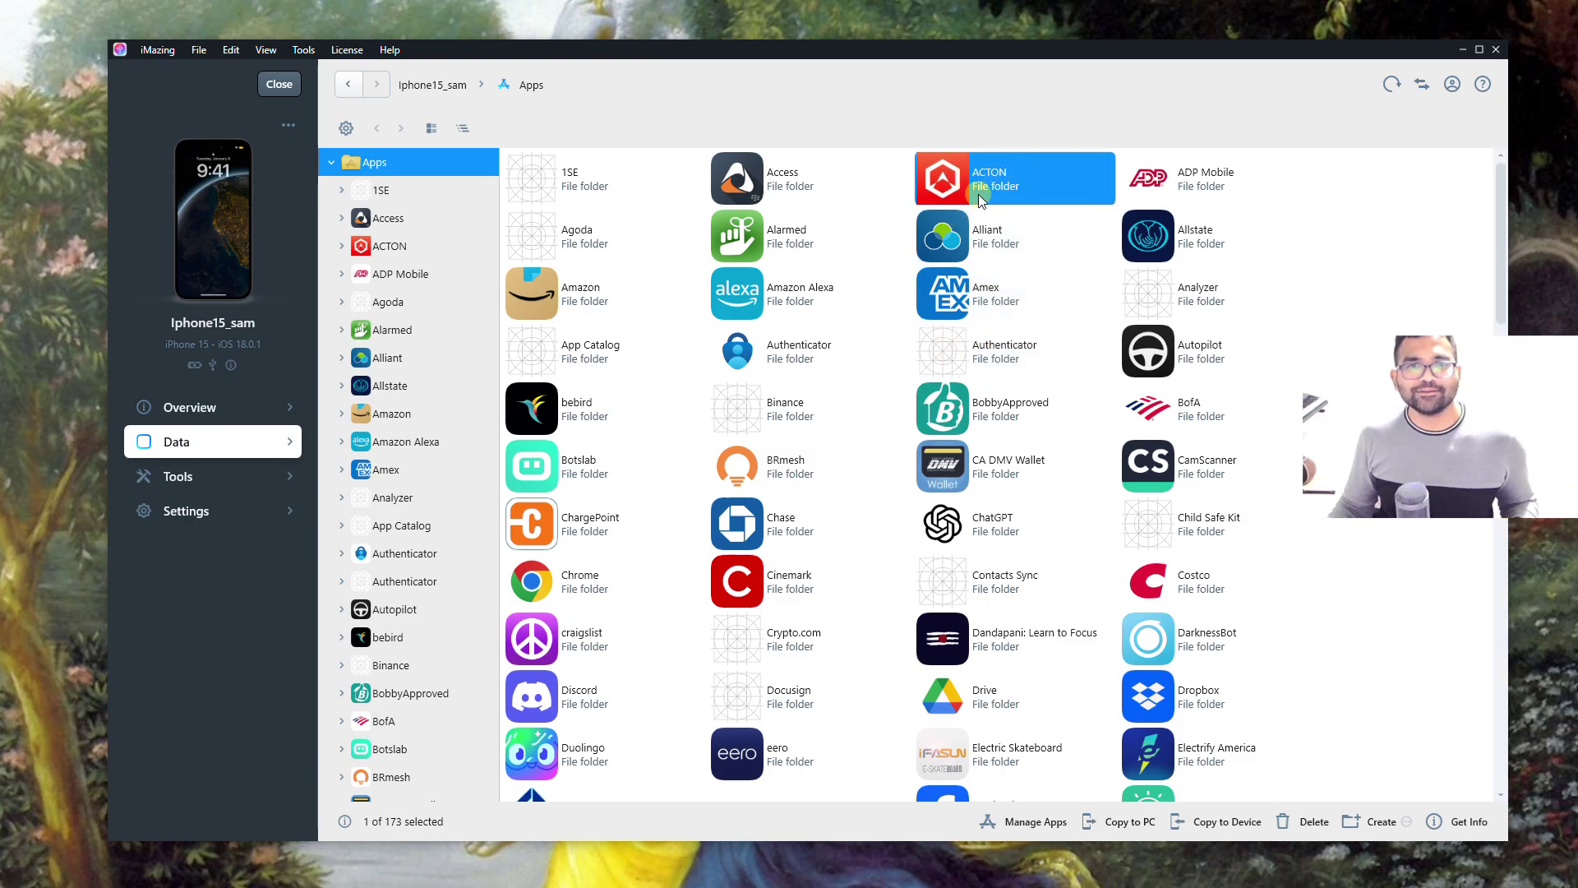